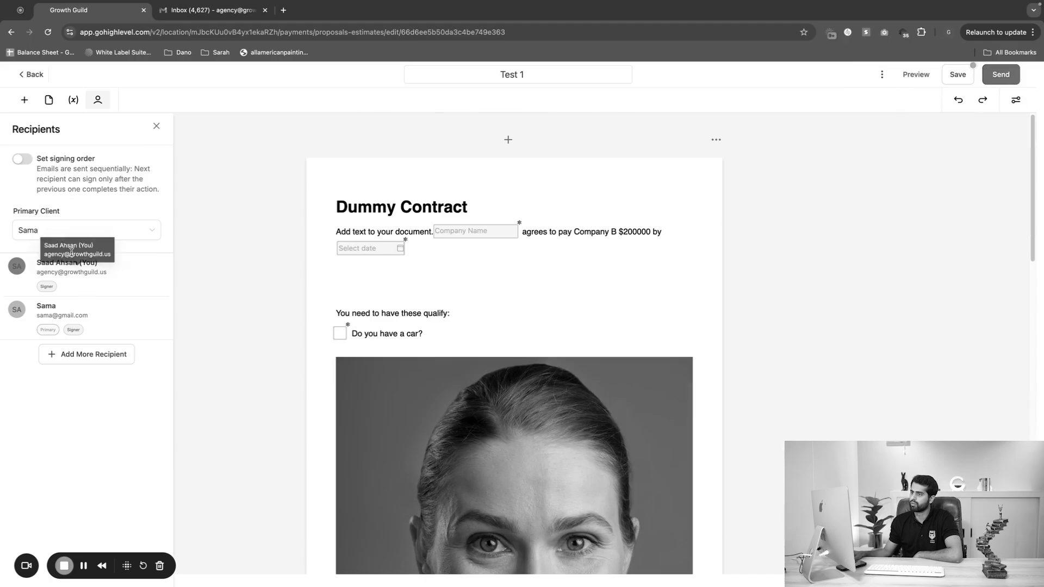
click(82, 230)
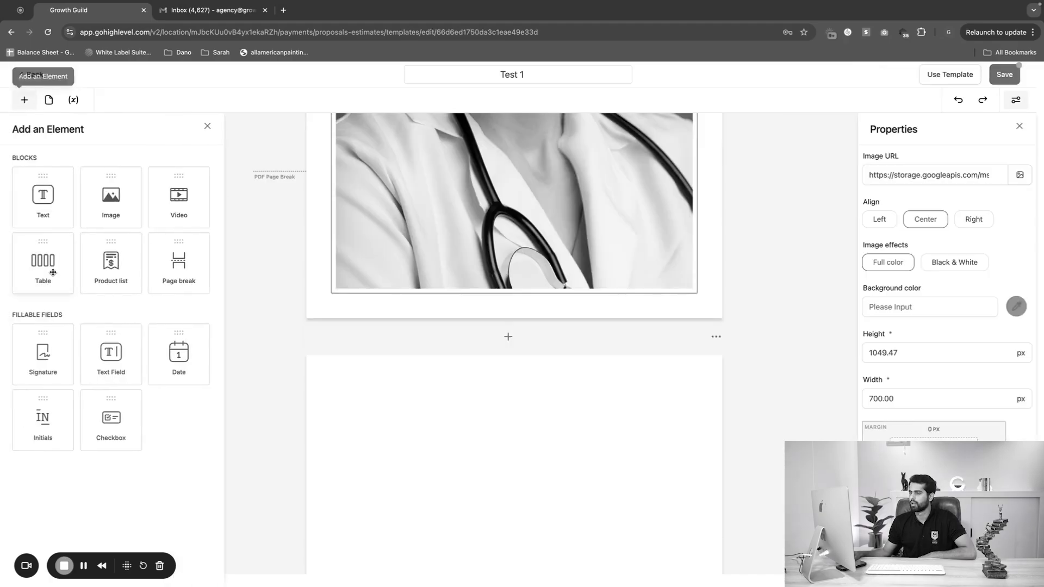
drag(49, 273, 590, 454)
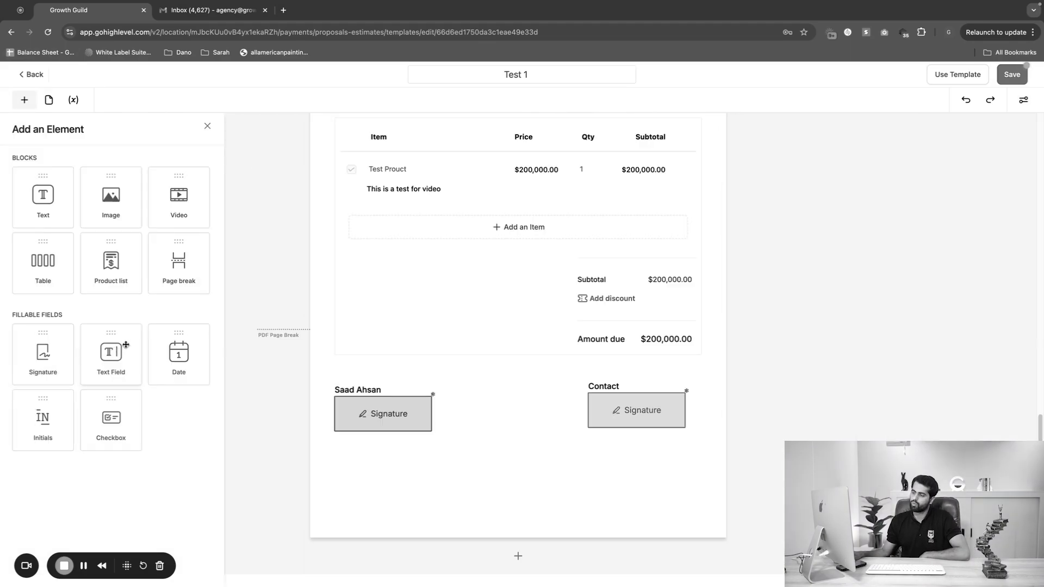
mouse_move(109, 352)
mouse_down()
mouse_move(368, 482)
mouse_move(390, 479)
mouse_up()
scroll(426, 422, up, 6)
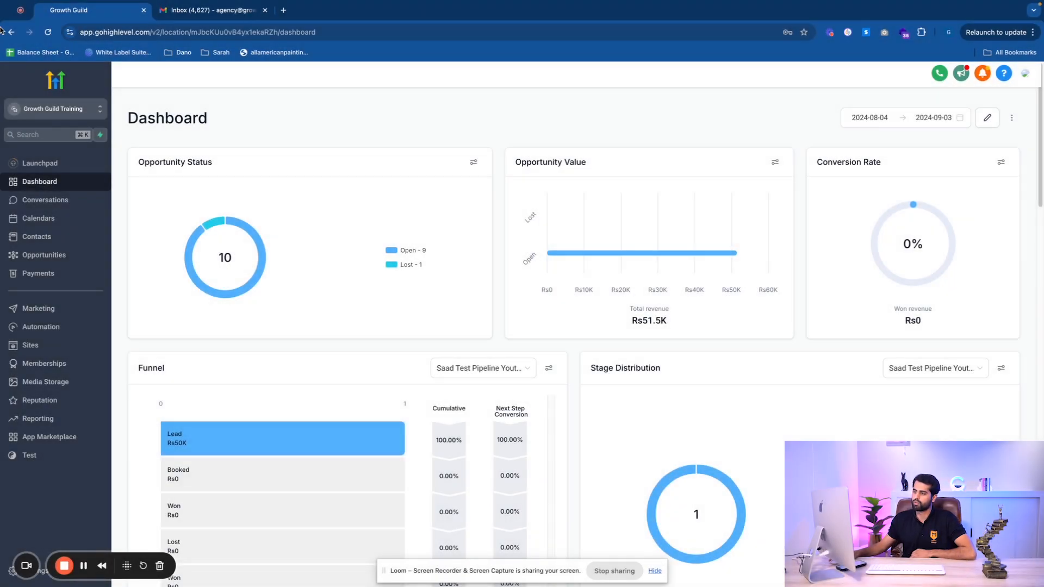
Step: Open the Documents & Contracts templates list in the Payments area
click(35, 274)
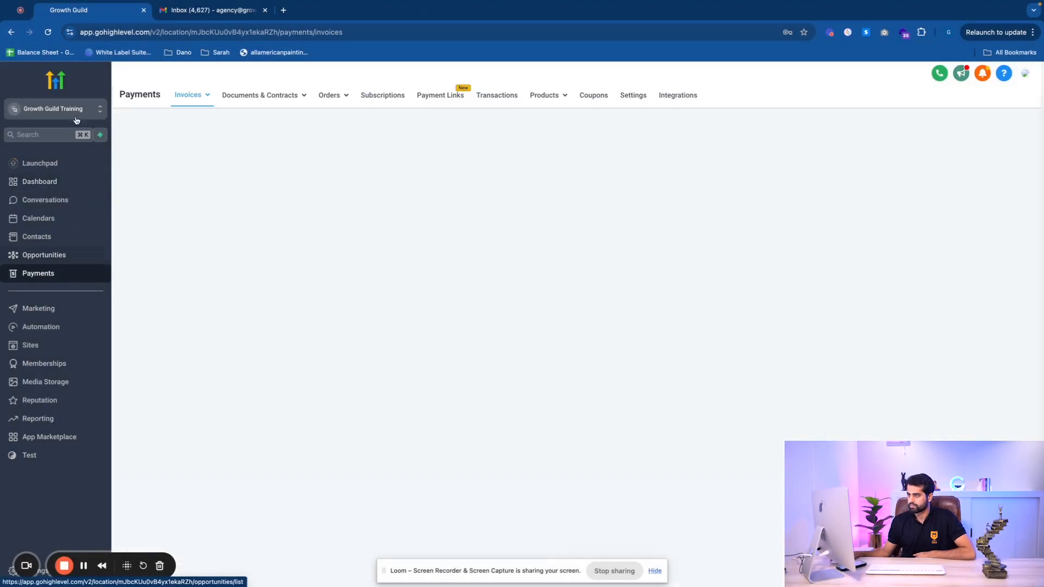
mouse_move(254, 101)
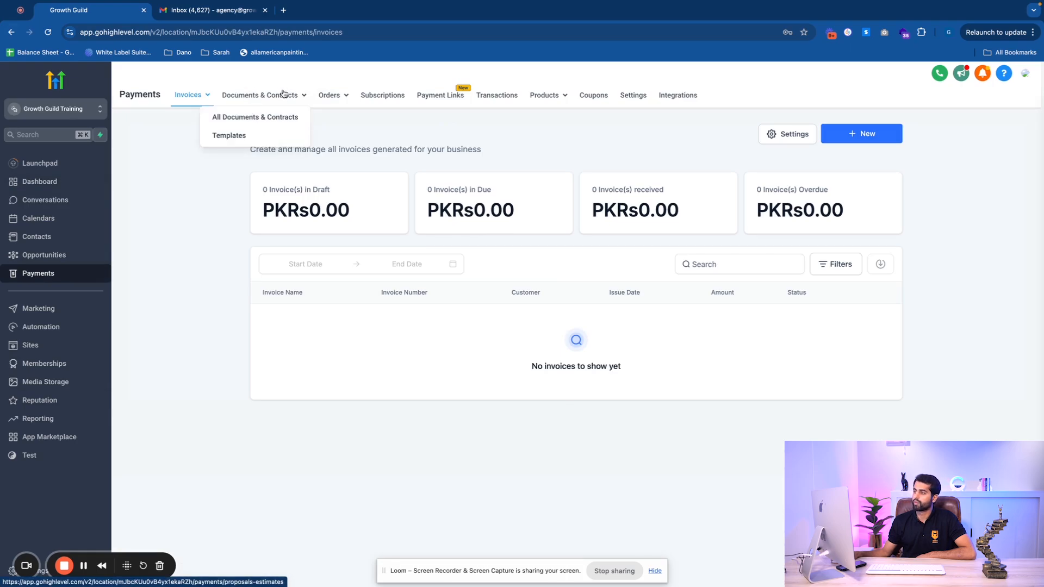
click(284, 94)
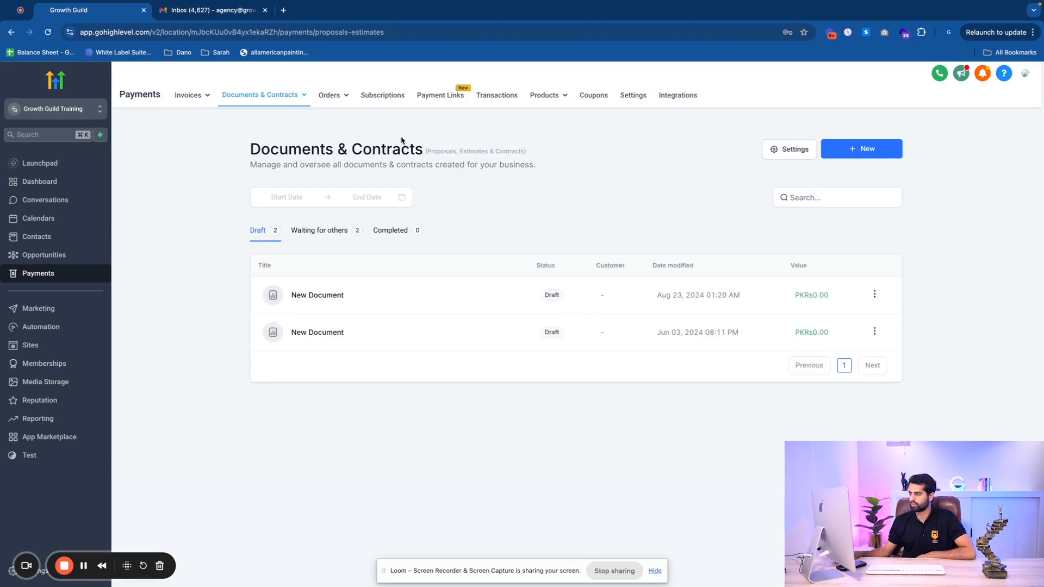
mouse_move(244, 96)
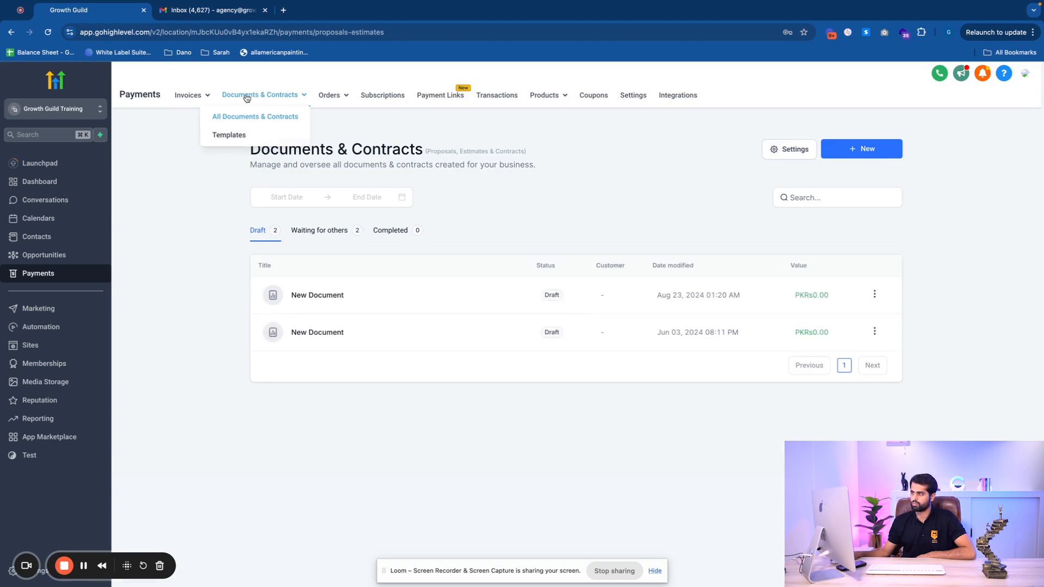
click(229, 135)
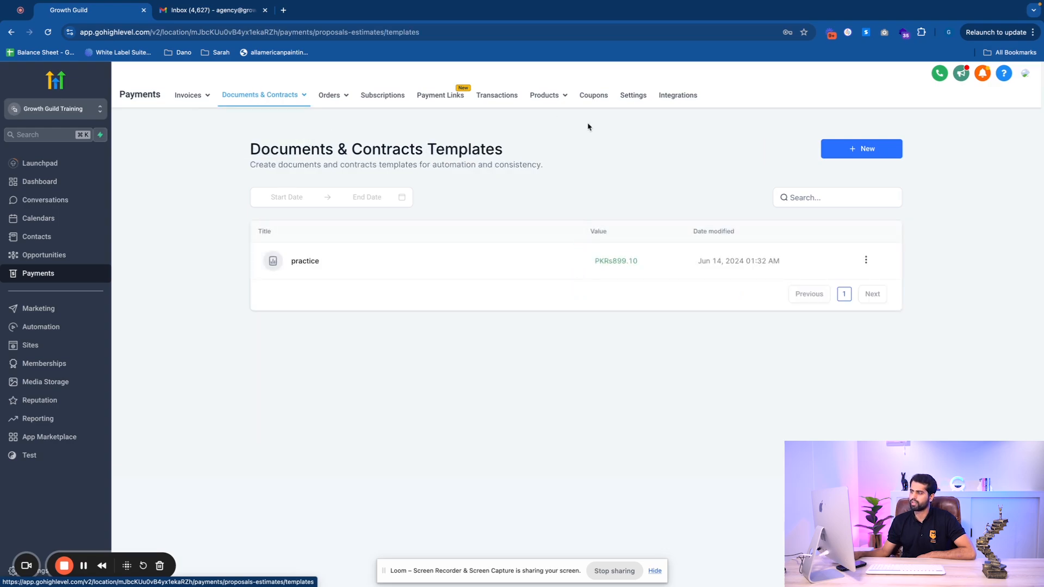
Step: Create a new blank template for documents and contracts
click(839, 151)
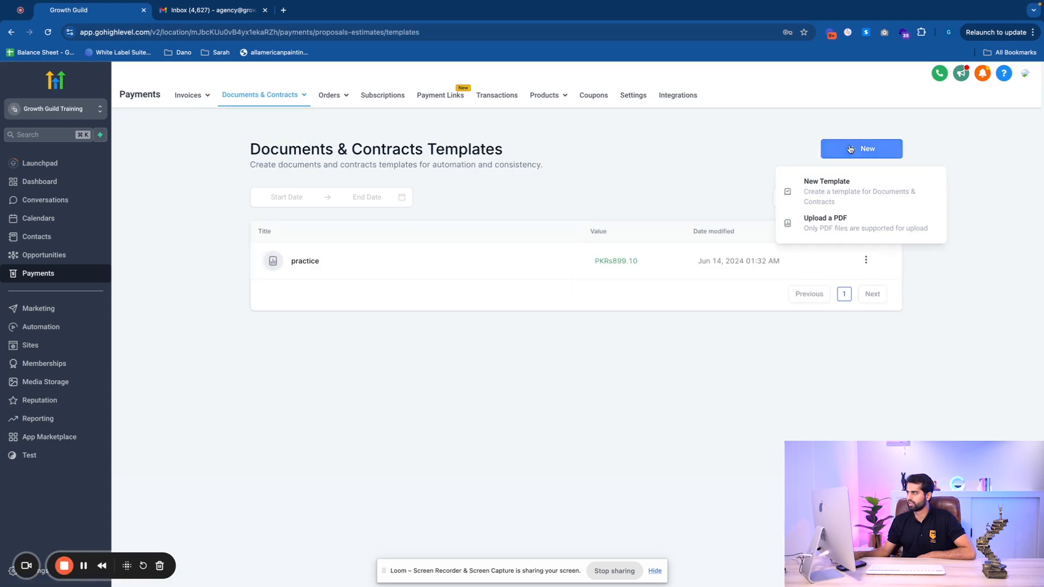
mouse_move(250, 98)
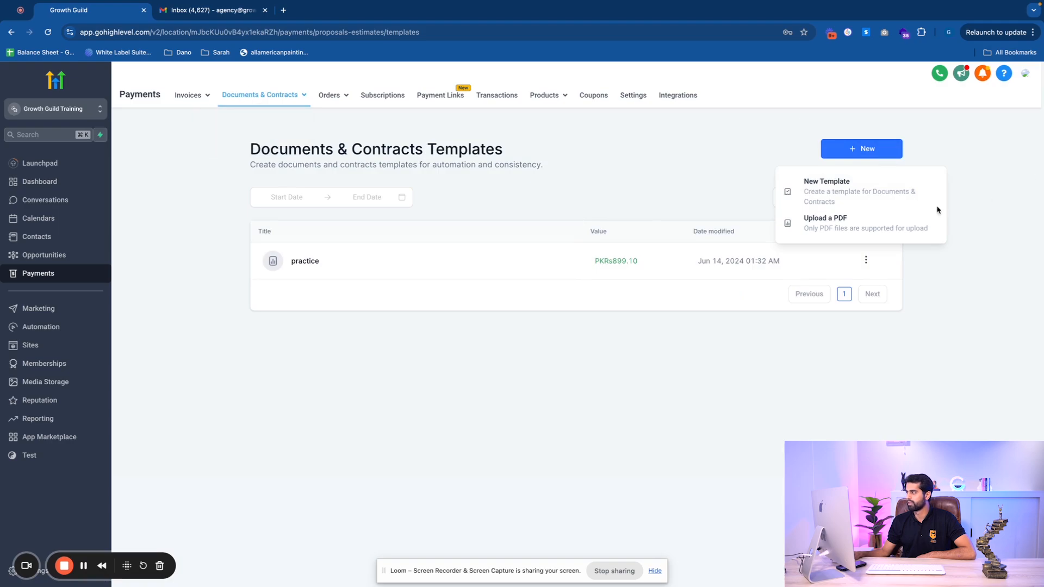
click(877, 205)
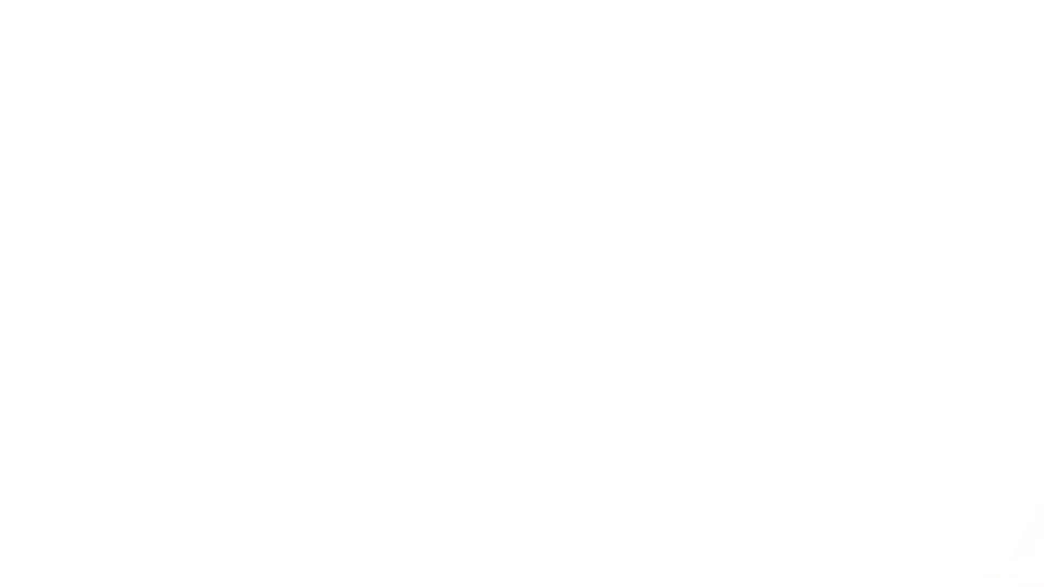
Step: Rename the new template "Test 1"
key(super+a)
key(BackSpace)
text(T)
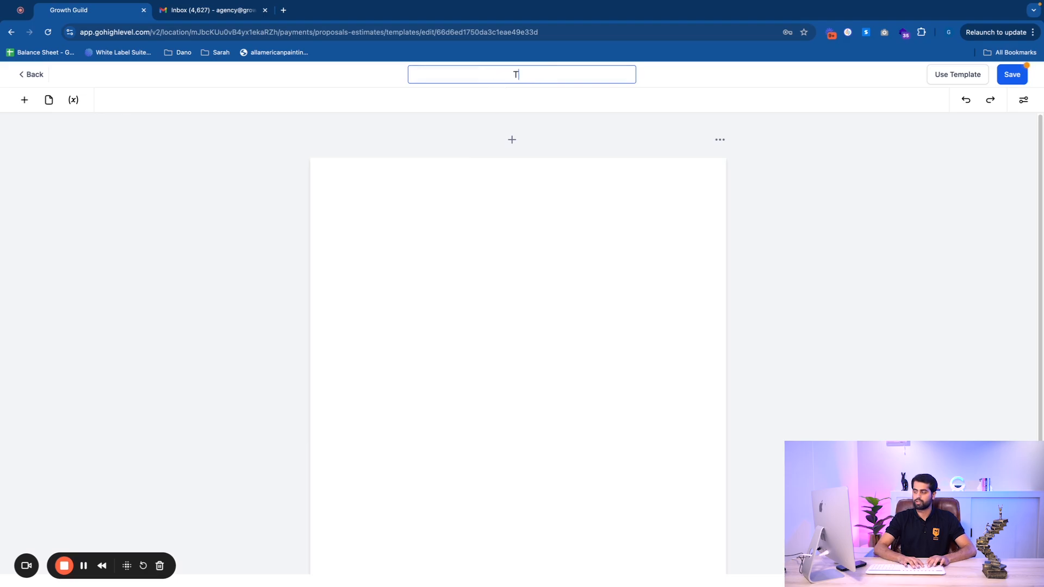
text(ers=ms)
key(BackSpace)
key(BackSpace)
key(BackSpace)
key(BackSpace)
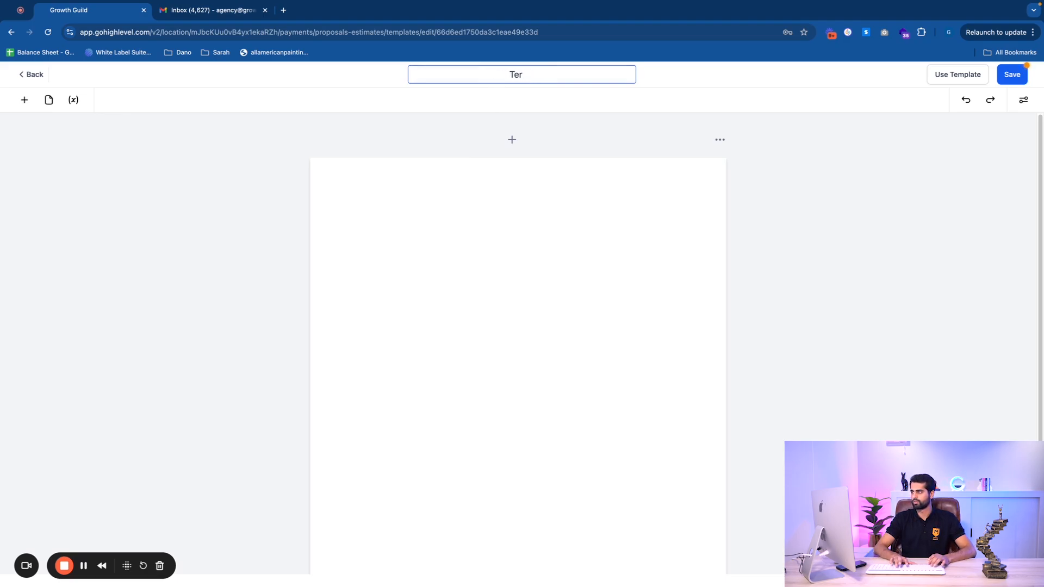
click(988, 147)
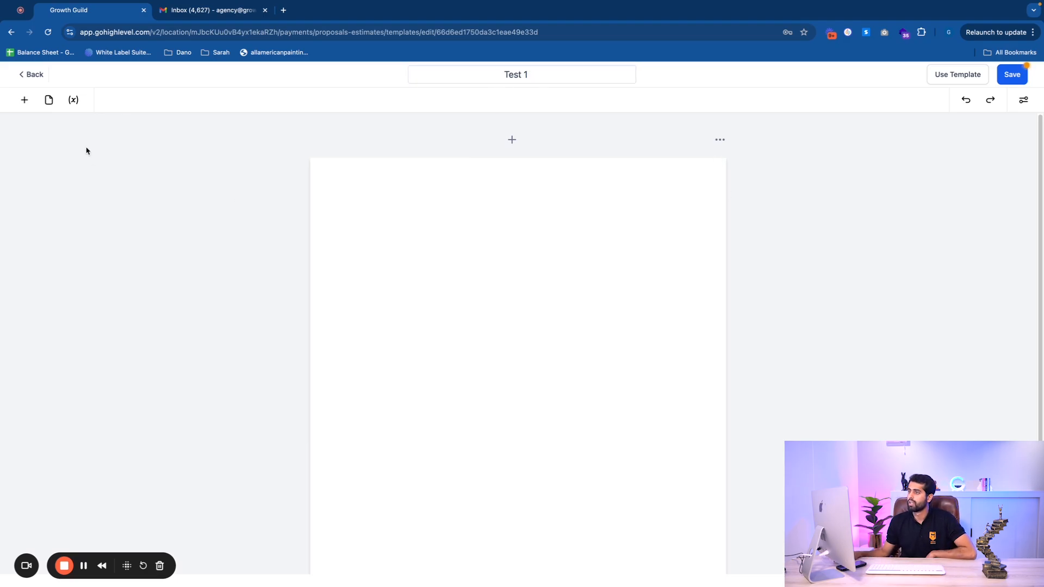
Step: Add a text block to the first page and replace its heading with "Dummy Contract"
click(24, 100)
drag(34, 191, 325, 235)
click(414, 201)
drag(402, 208, 336, 201)
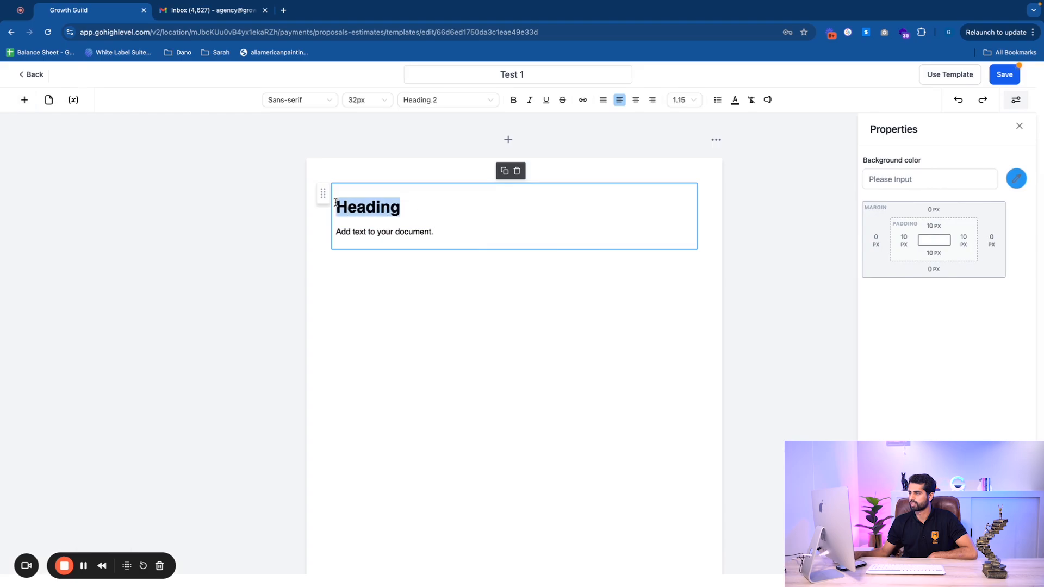
key(BackSpace)
text(Dumm)
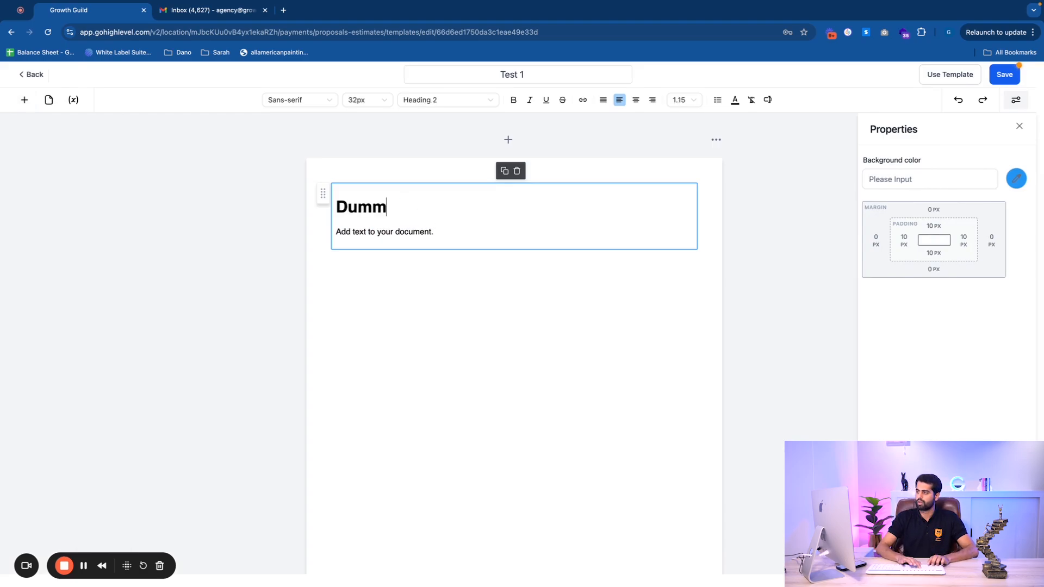
text(y Contract)
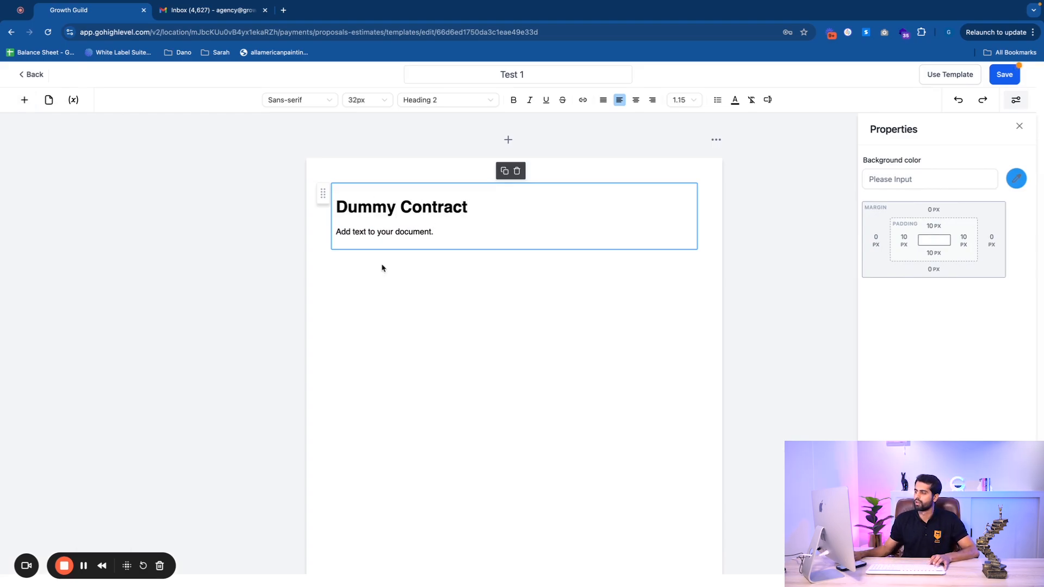
click(447, 233)
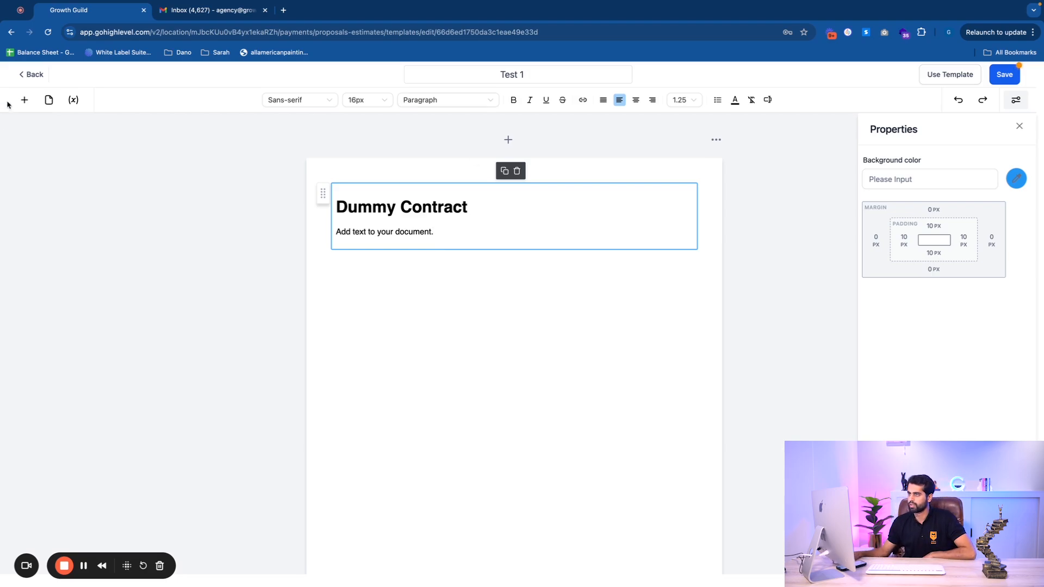
Step: Add an image block below the text and fill it with the doctor portrait from the media library
click(24, 99)
drag(112, 197, 431, 293)
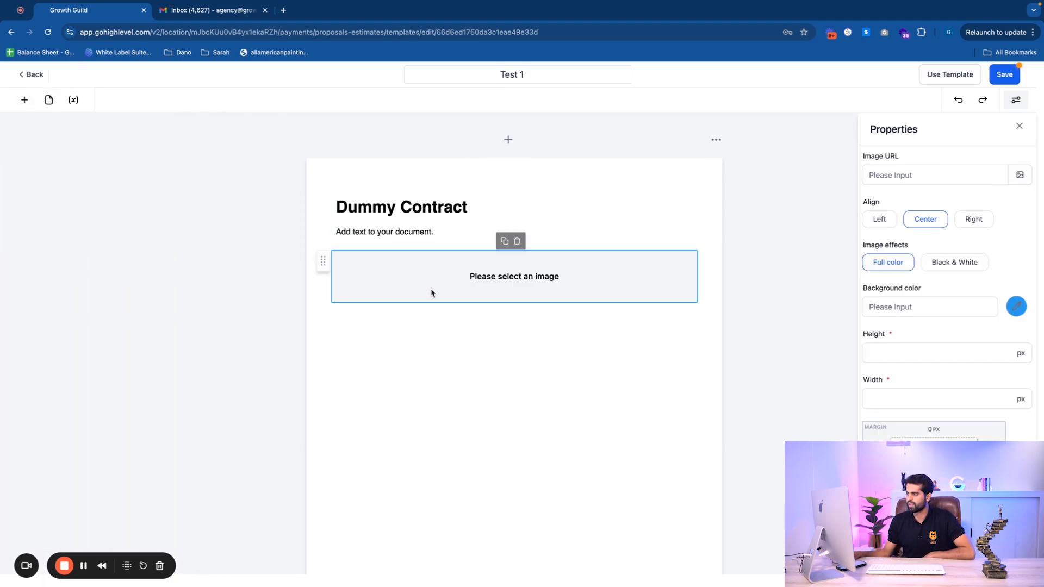
click(570, 235)
click(564, 265)
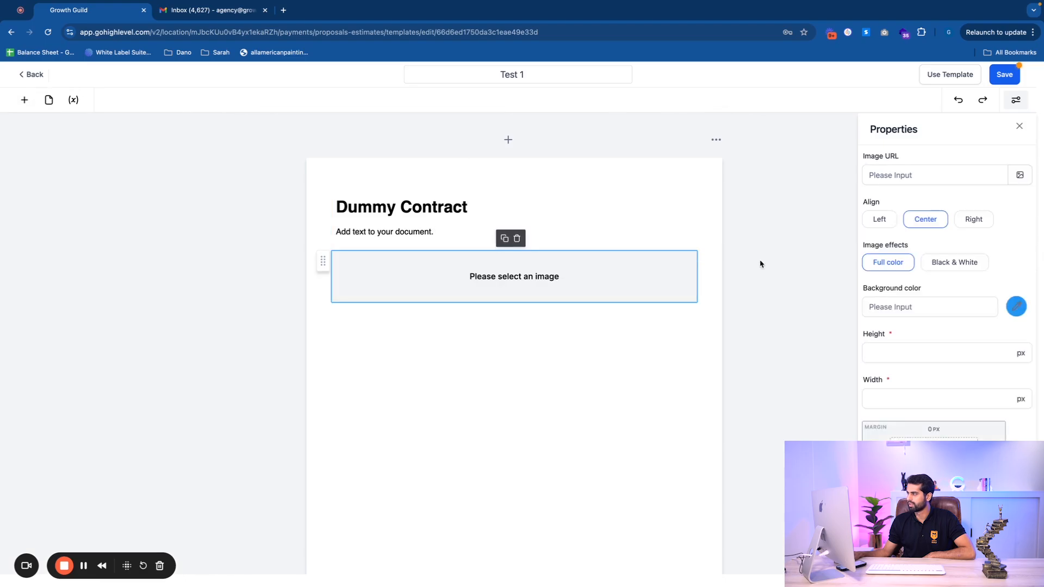
click(1020, 175)
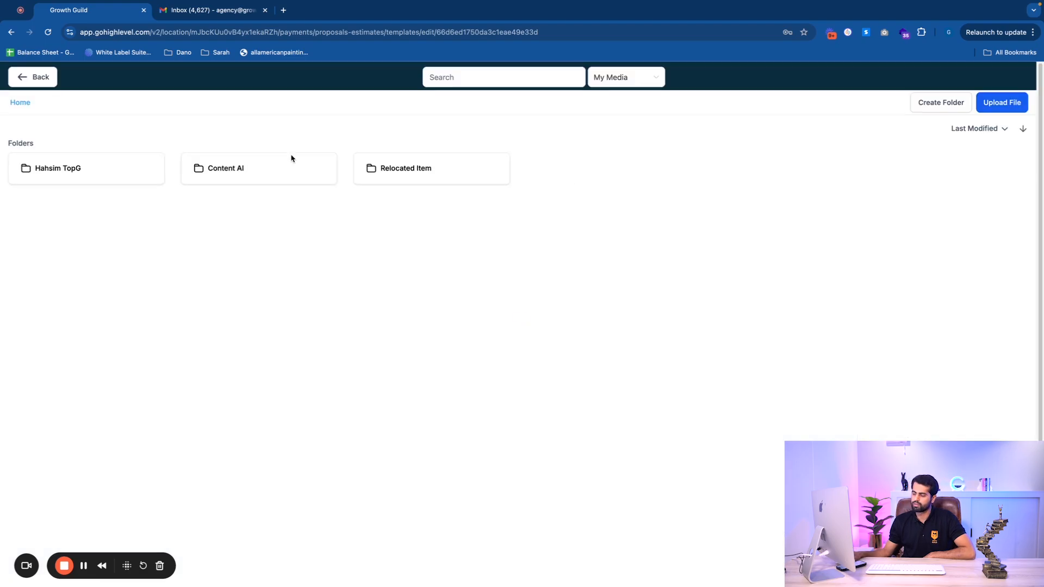
scroll(478, 239, down, 10)
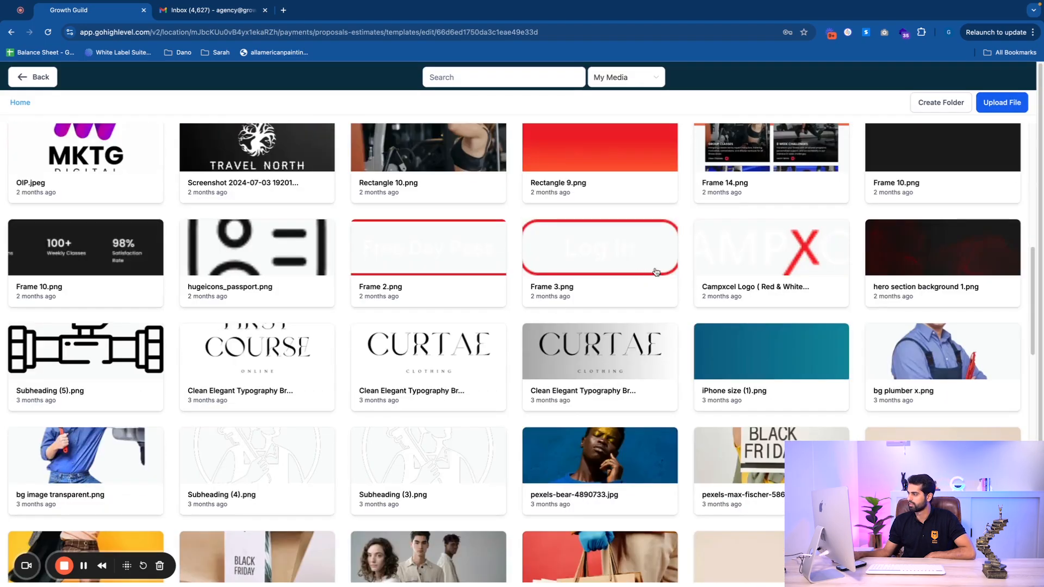
scroll(745, 260, up, 10)
click(586, 244)
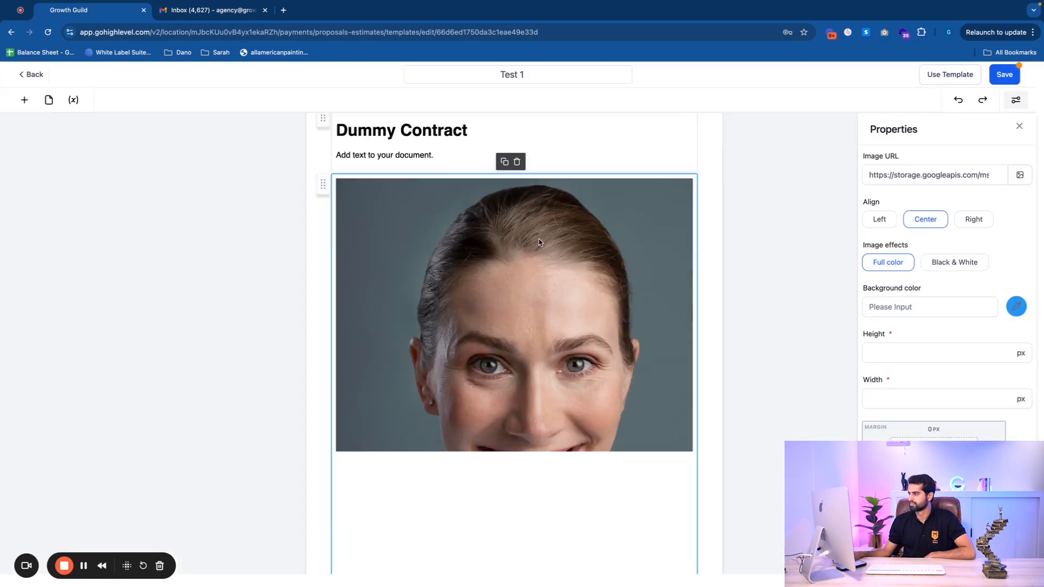
scroll(629, 250, down, 10)
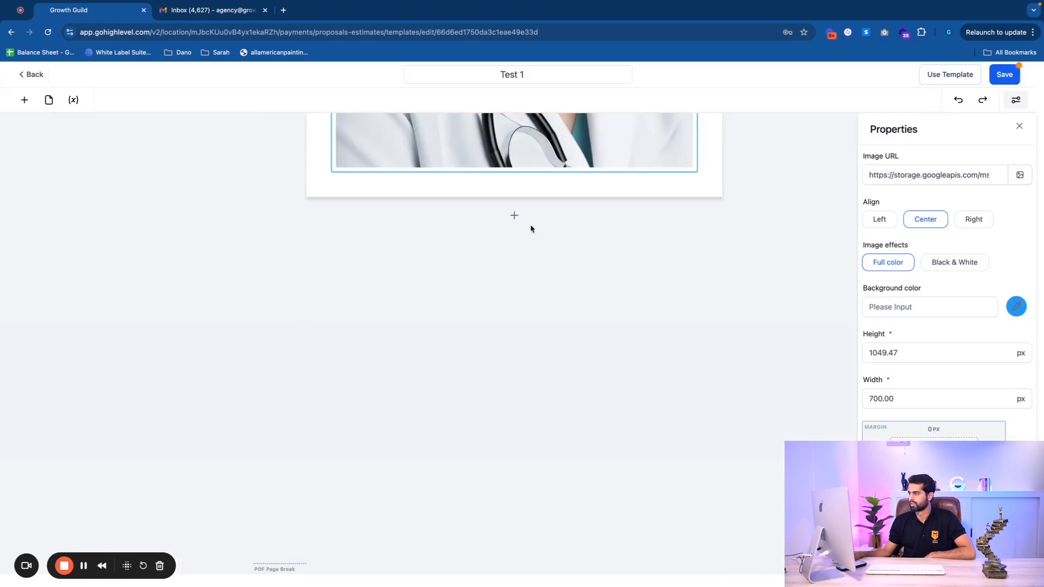
click(19, 99)
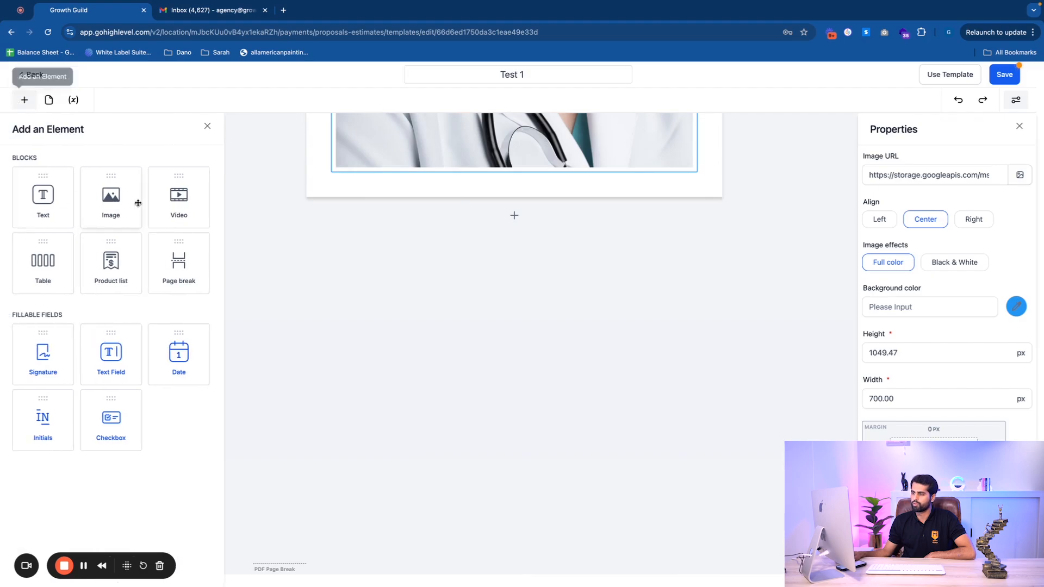
scroll(603, 254, up, 6)
scroll(565, 202, down, 6)
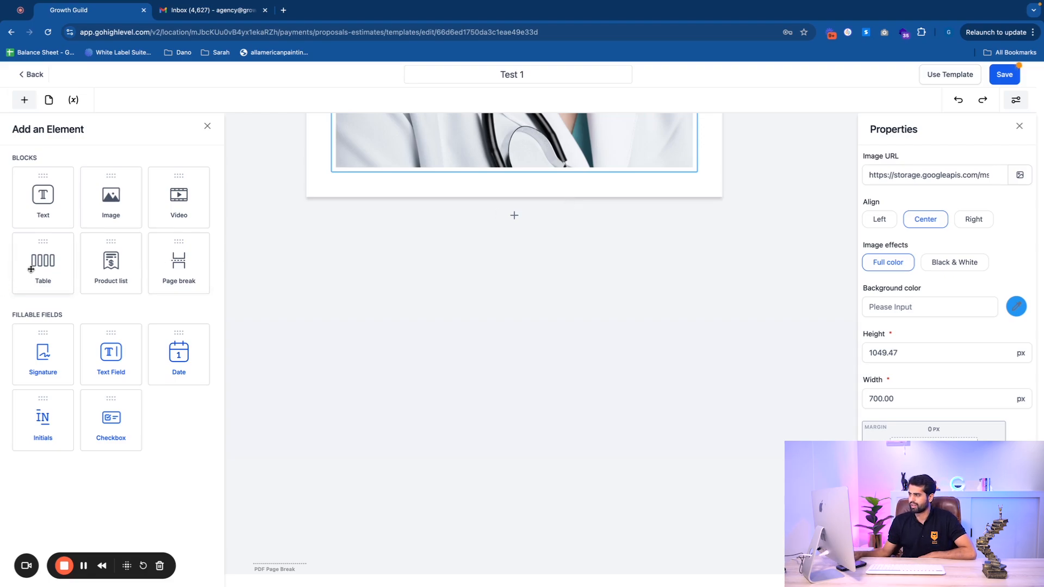
drag(32, 269, 22, 124)
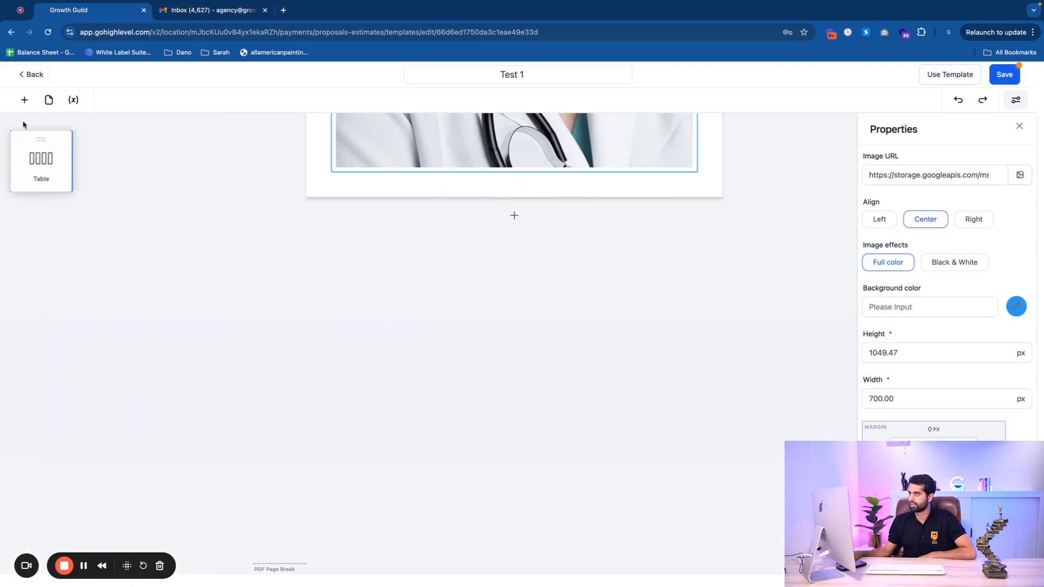
Step: Add a blank second page after the page with the doctor portrait
click(519, 219)
scroll(581, 239, up, 5)
scroll(615, 251, down, 10)
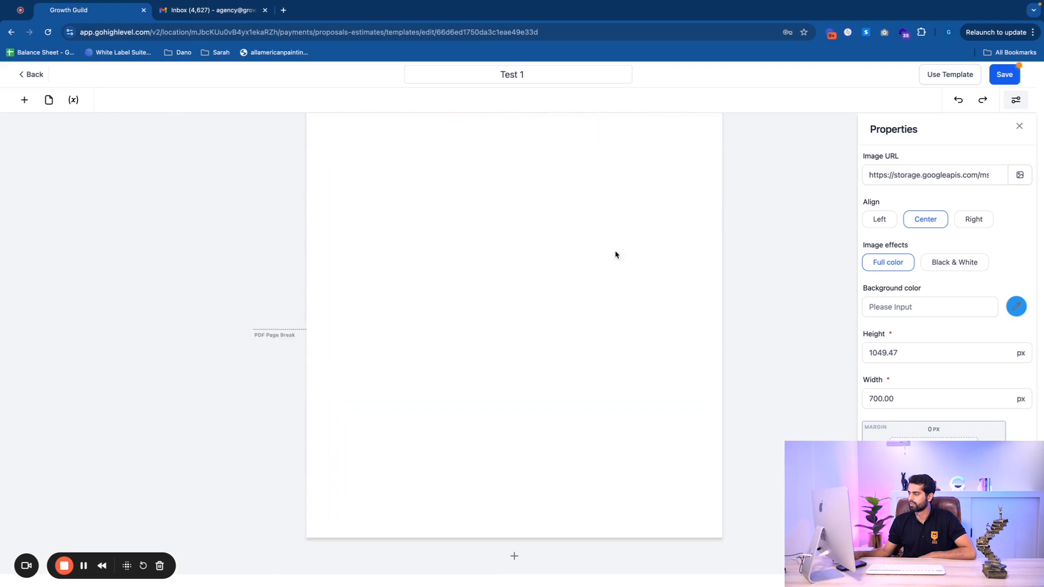
scroll(615, 252, up, 2)
scroll(616, 255, down, 2)
scroll(660, 262, up, 5)
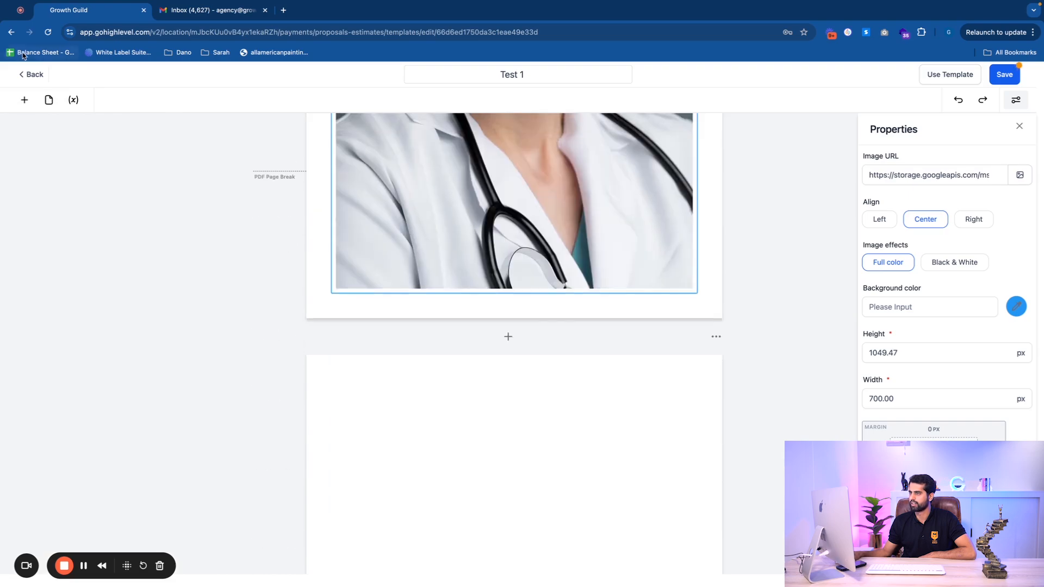
Step: Place a table on the second page and add two rows to it
click(24, 100)
drag(33, 261, 572, 438)
click(396, 415)
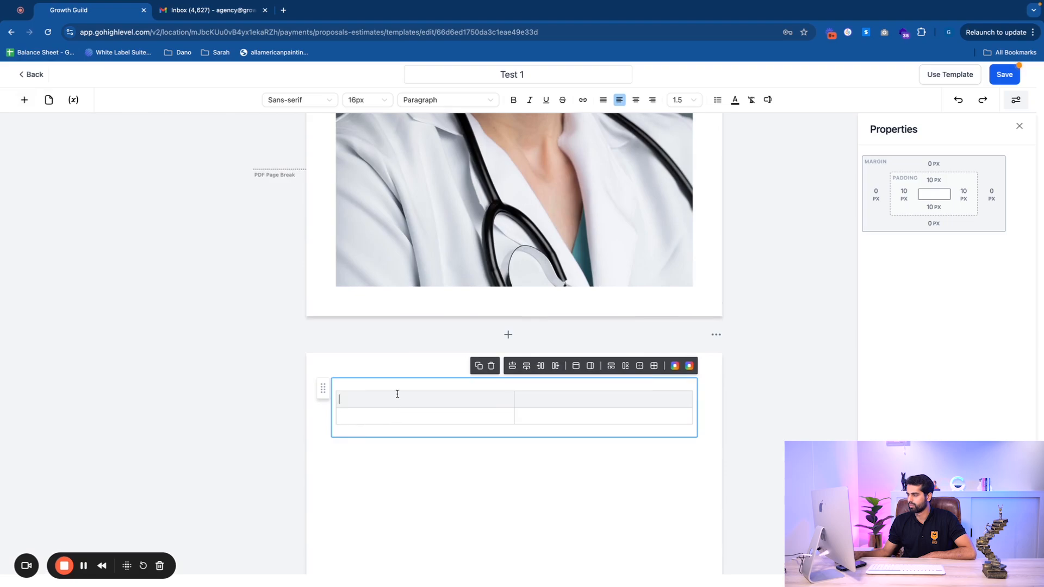
click(527, 370)
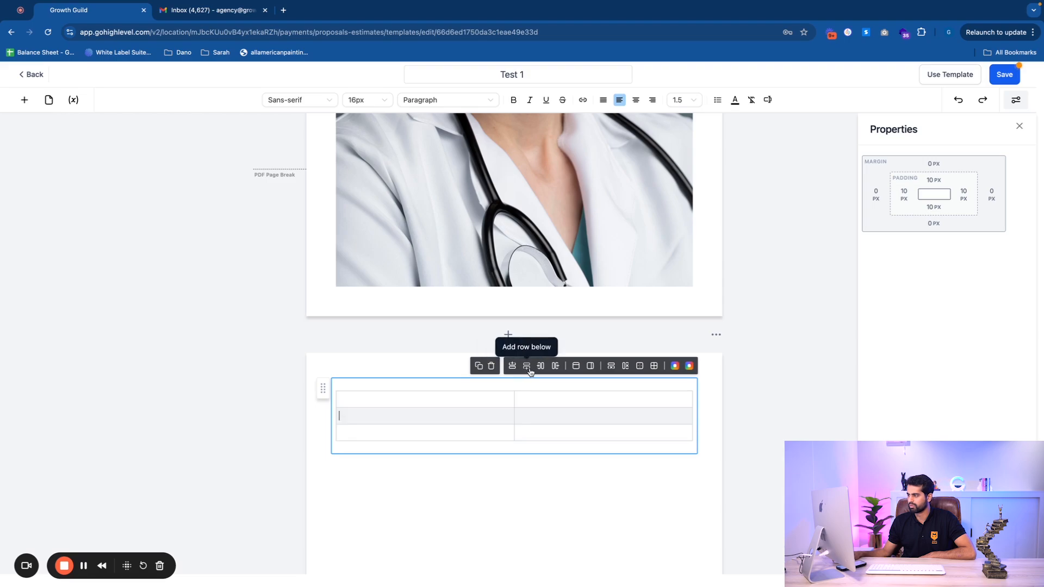
click(529, 370)
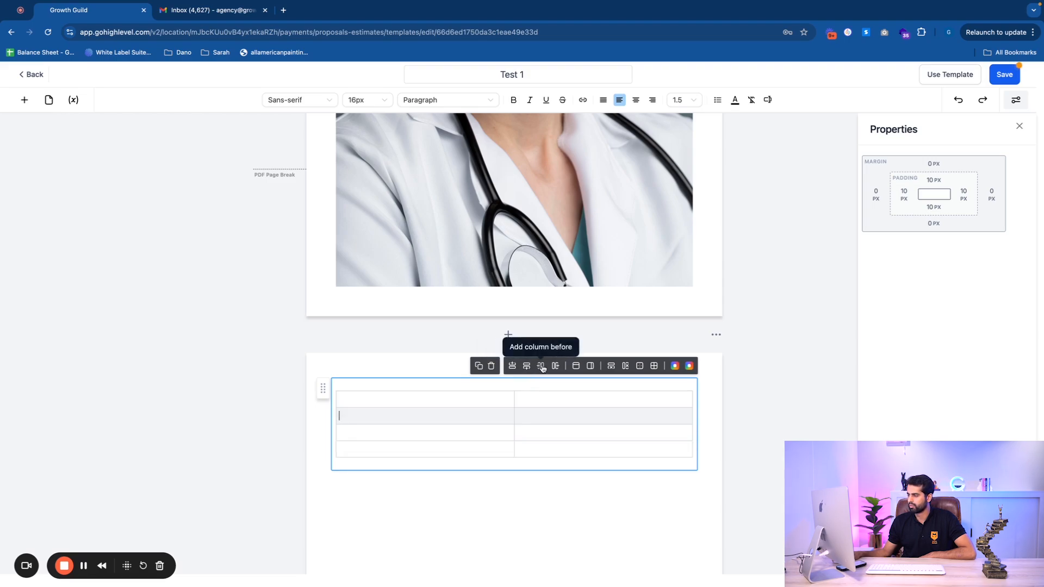
Step: Insert an extra column before the table's first column and delete it again
click(542, 369)
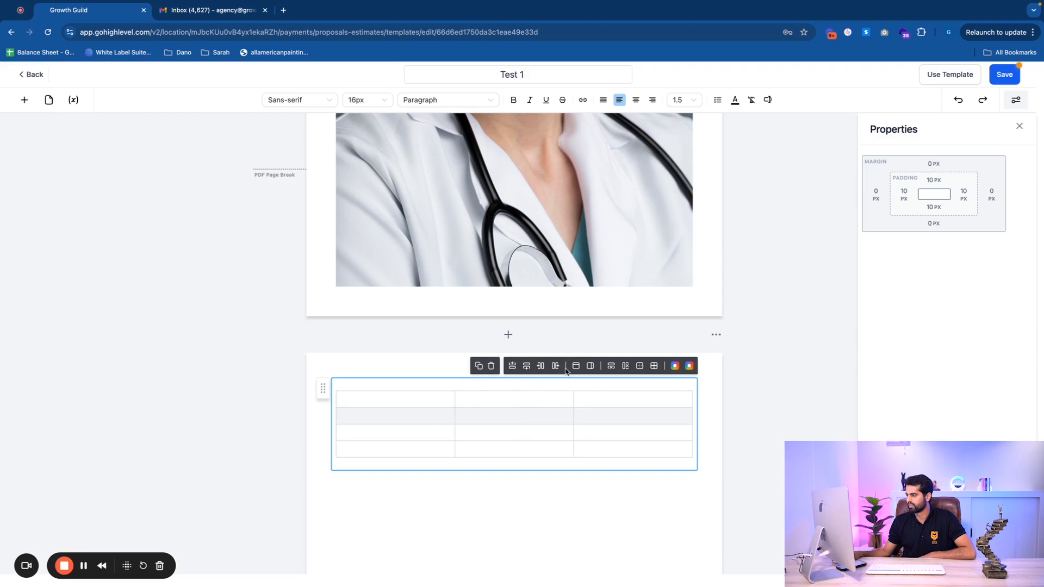
click(626, 368)
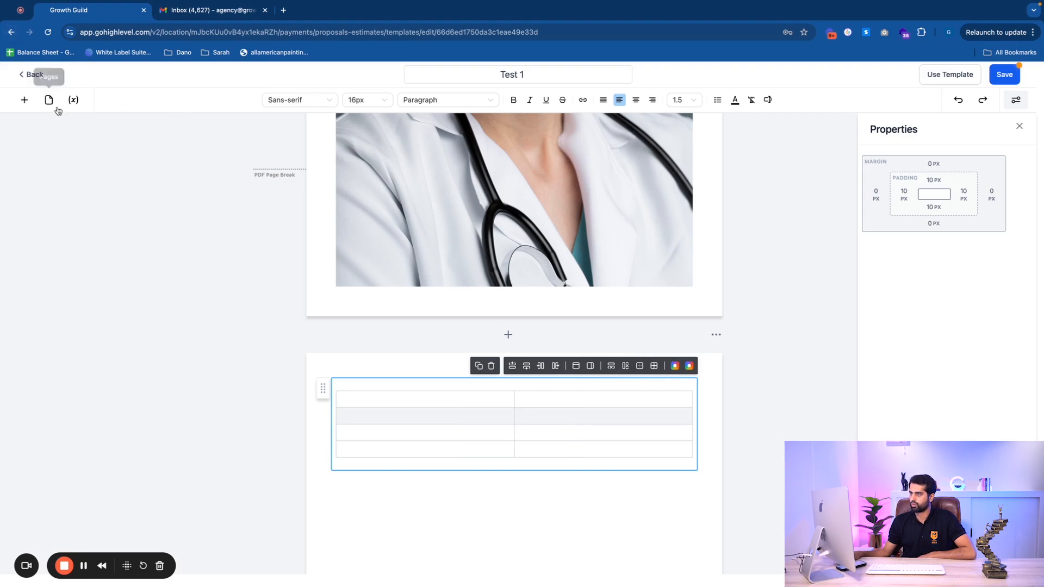
Step: Place a product list below the table on the second page and add the item "Test Prouct" to it
click(23, 99)
scroll(380, 327, down, 4)
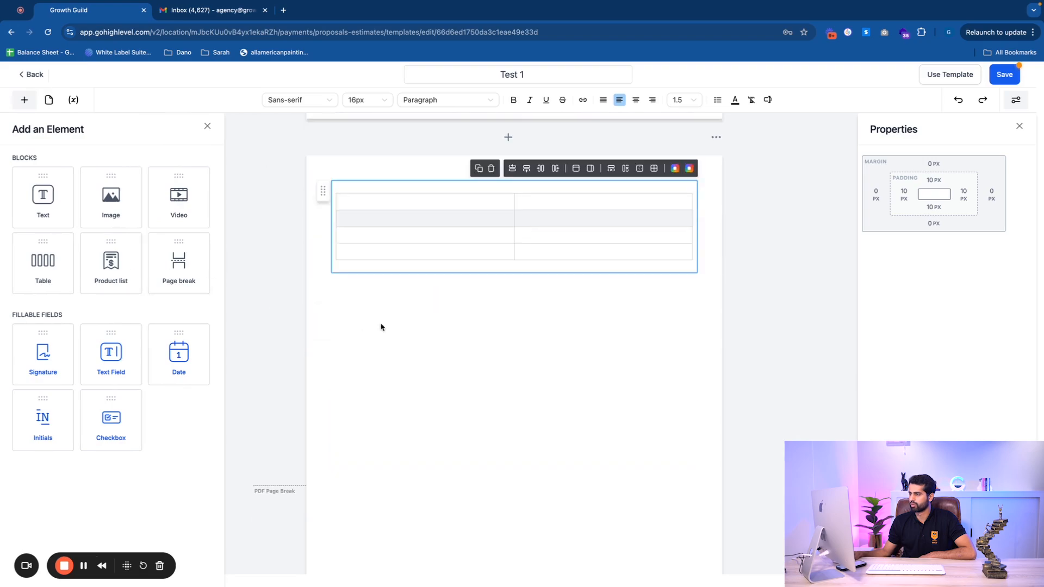
drag(91, 248, 446, 344)
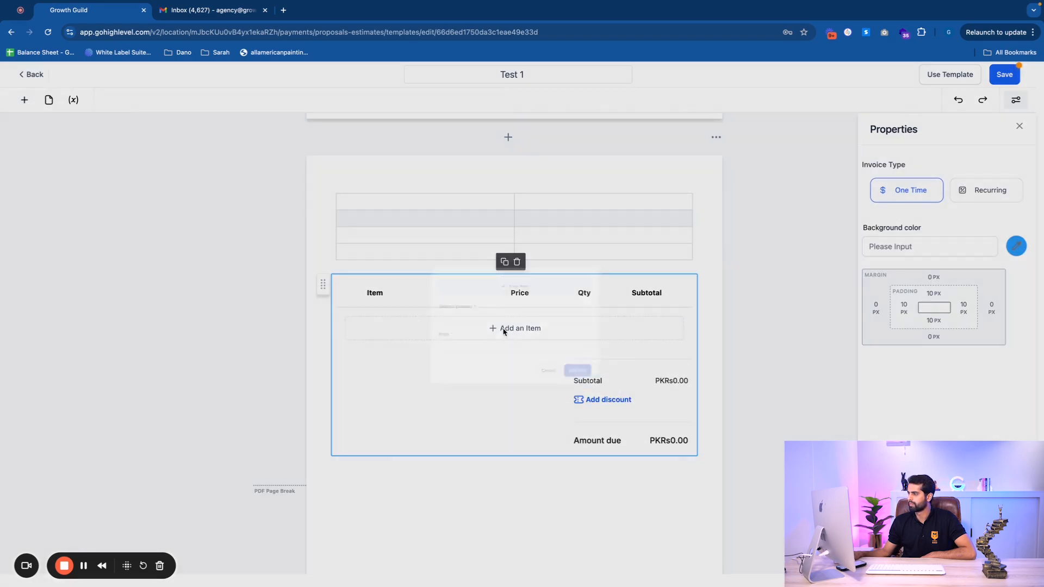
click(501, 329)
click(455, 308)
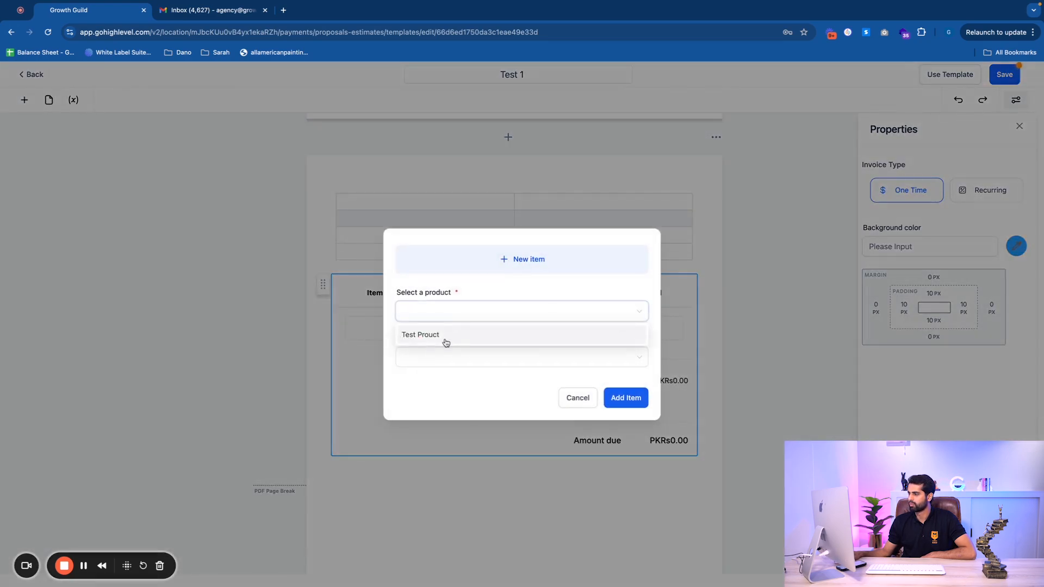
click(443, 344)
click(636, 401)
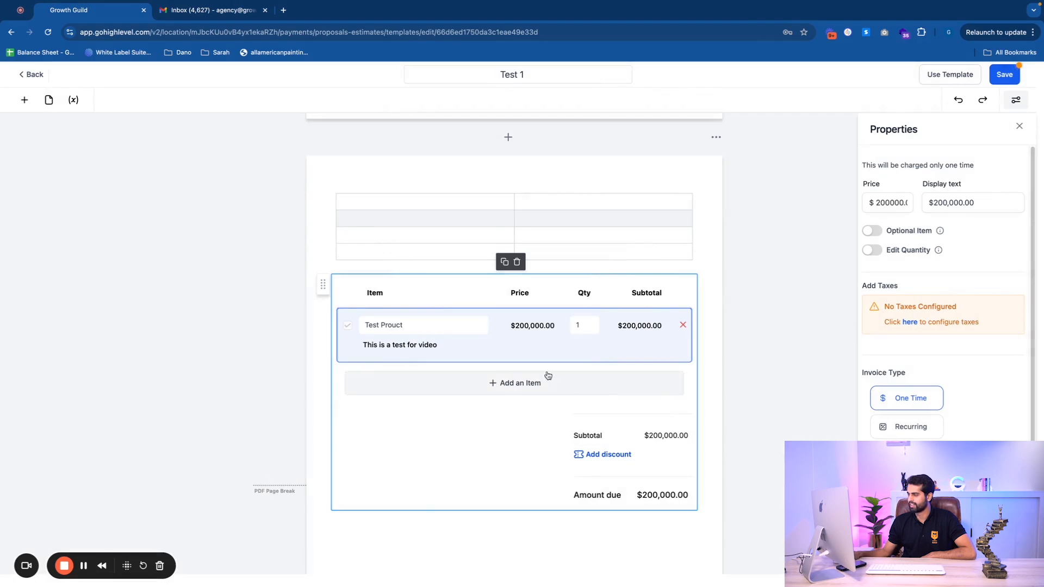
scroll(601, 372, up, 1)
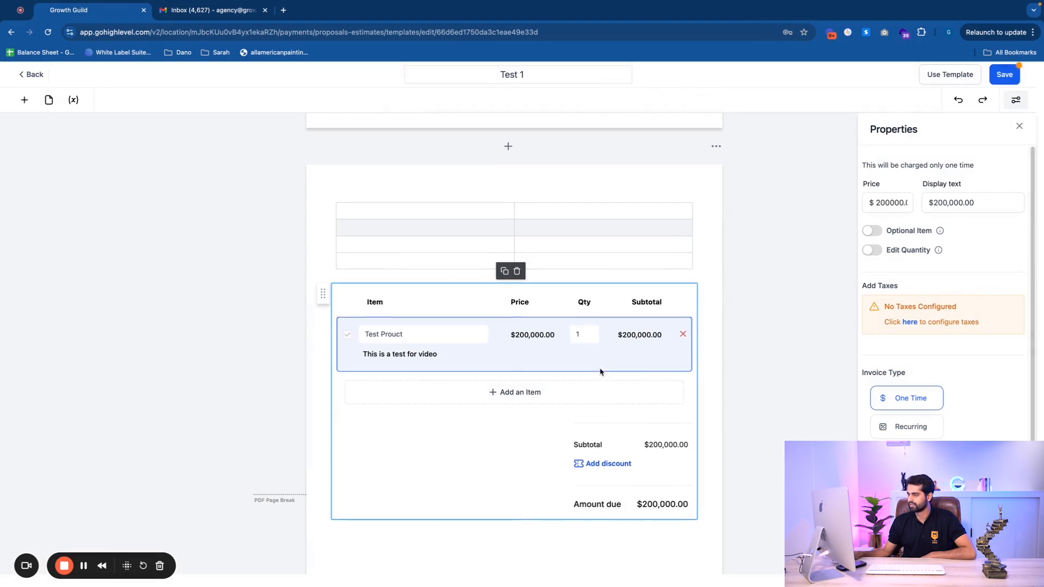
scroll(601, 372, down, 3)
scroll(602, 368, up, 6)
scroll(609, 381, down, 4)
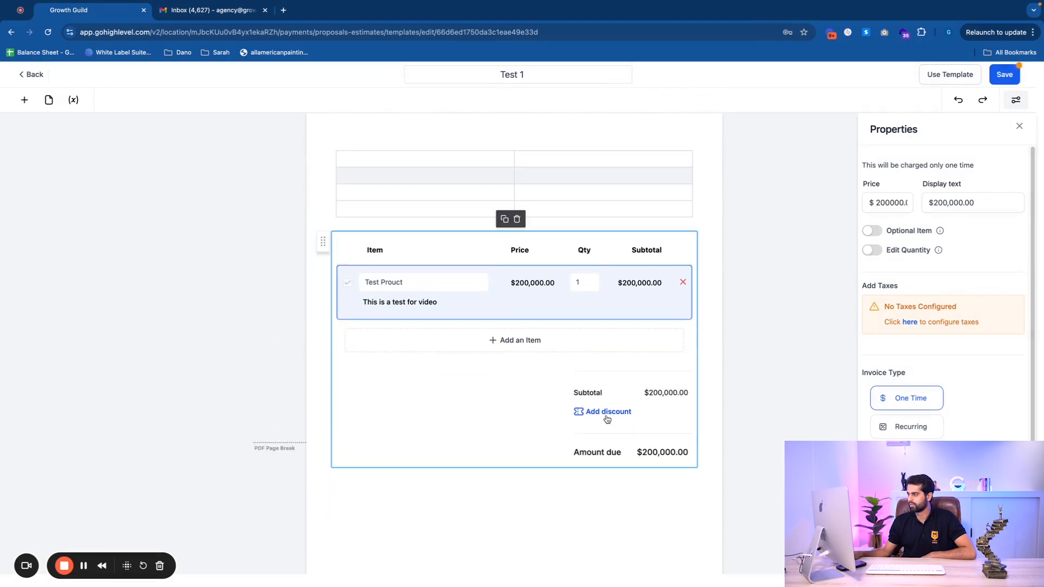
click(607, 417)
mouse_move(455, 335)
mouse_down()
mouse_move(546, 333)
mouse_move(446, 334)
mouse_up()
click(591, 392)
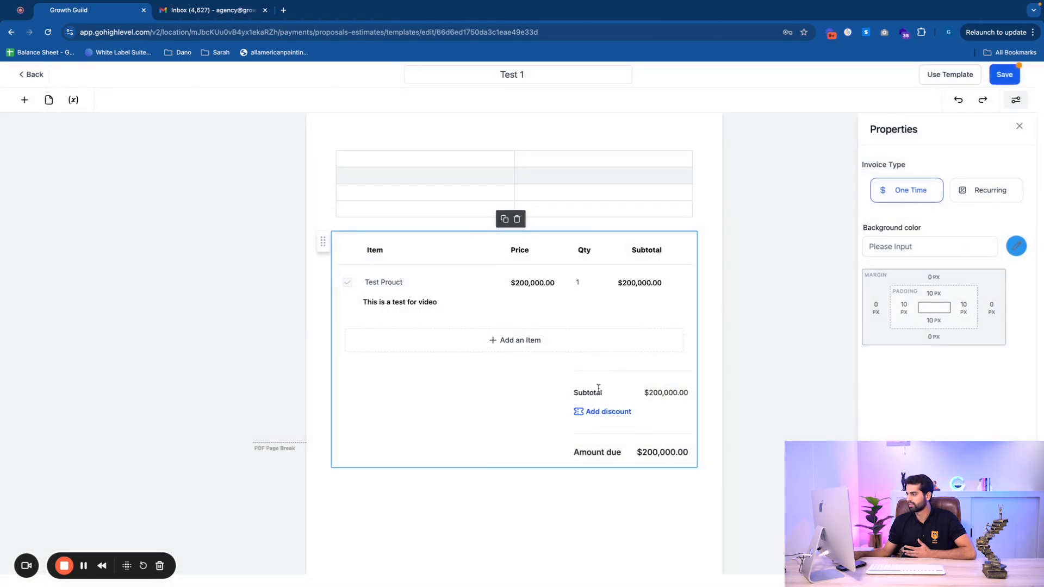
Step: Place a signature field below the product list and assign it to your own user instead of the contact
scroll(589, 385, up, 5)
scroll(610, 397, down, 7)
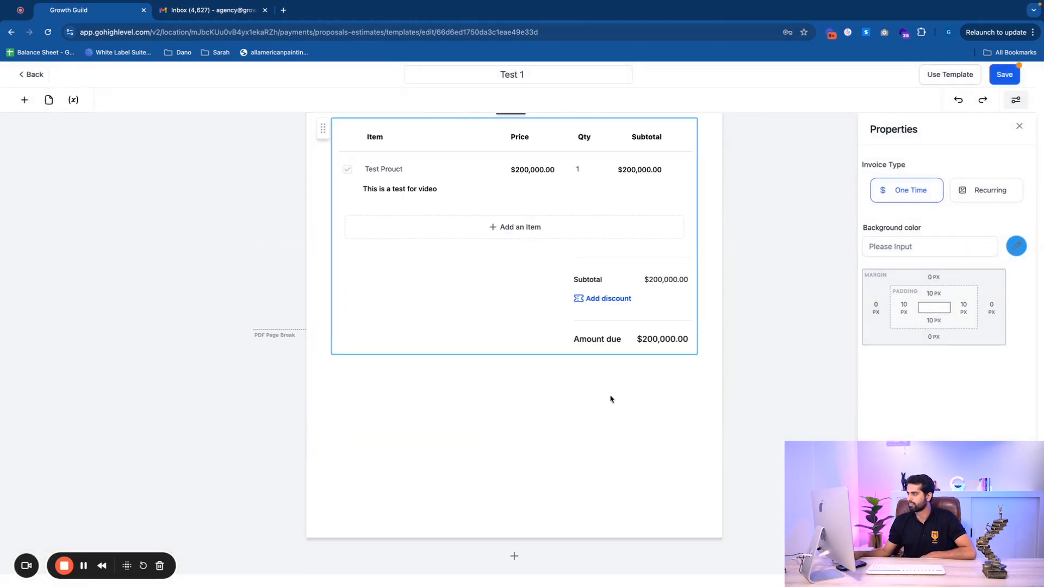
click(24, 100)
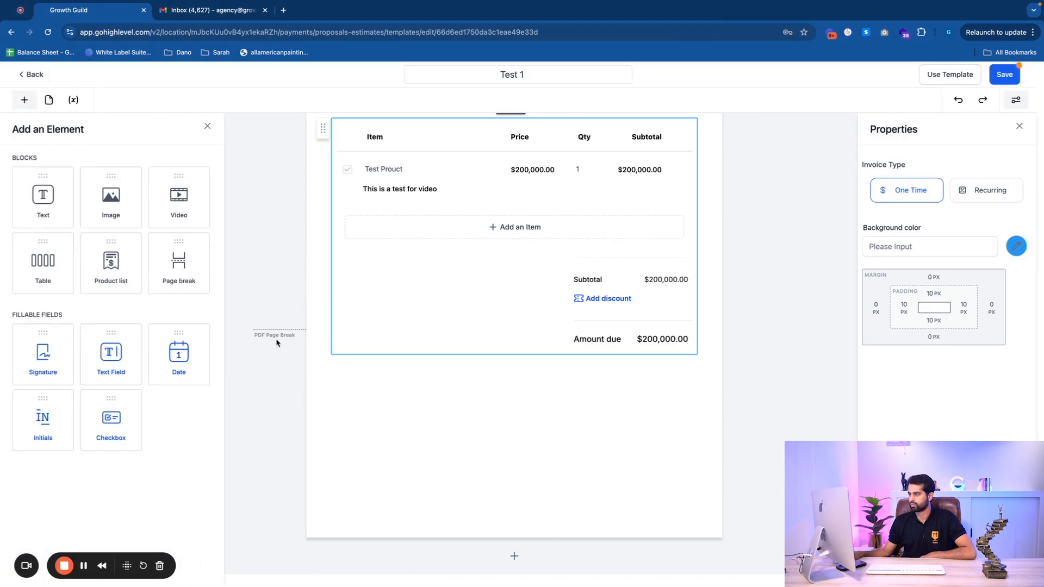
scroll(484, 333, up, 8)
scroll(513, 333, down, 3)
scroll(300, 329, down, 5)
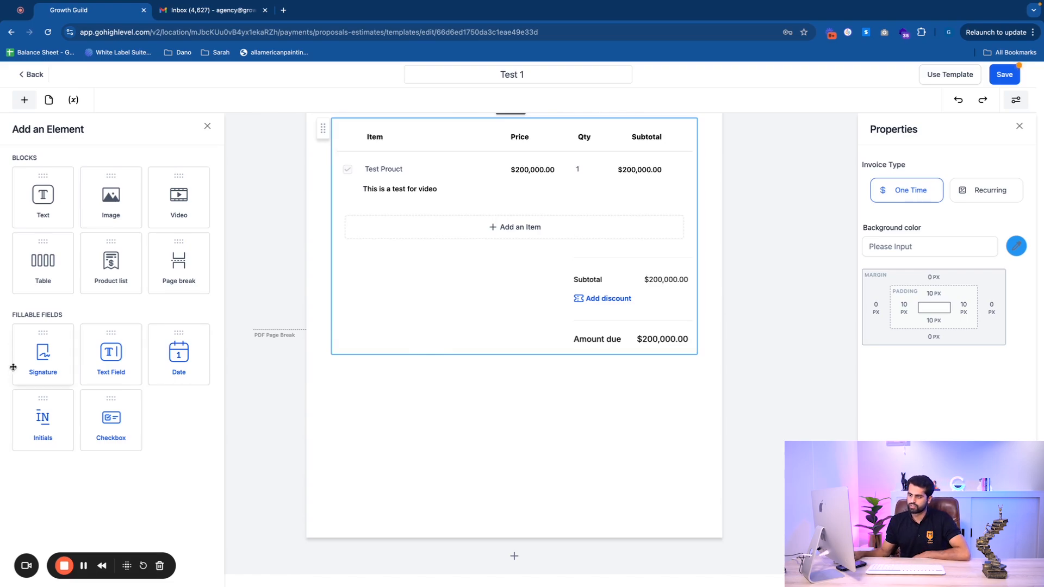
drag(43, 353, 396, 417)
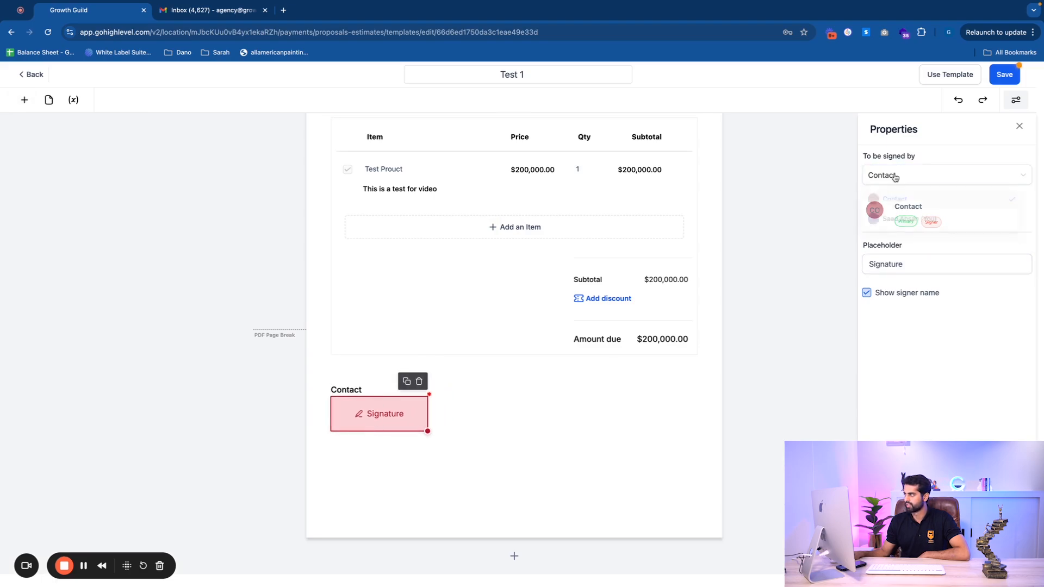
click(883, 175)
click(890, 221)
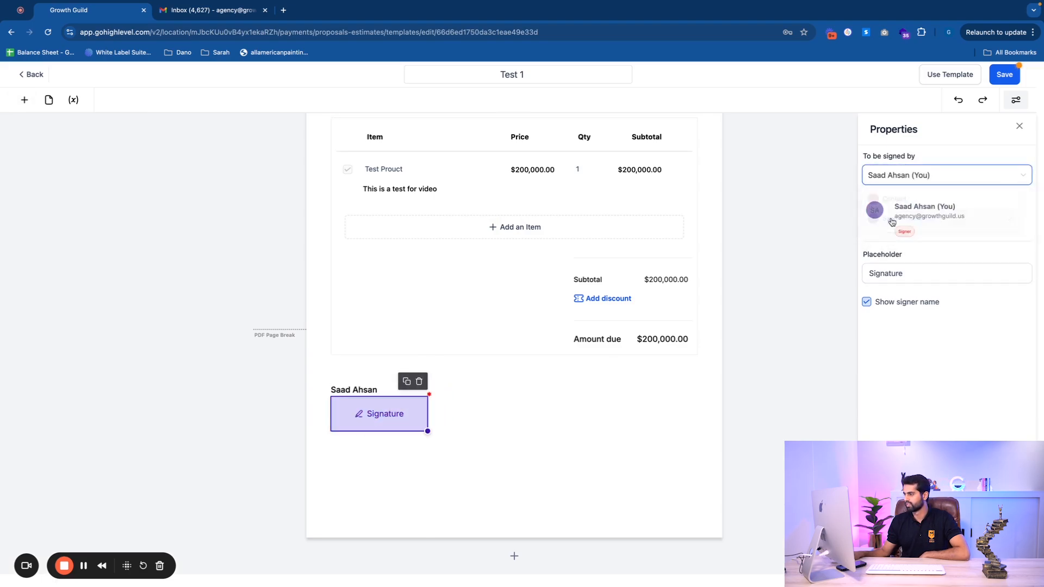
Step: Place a second signature field for the contact beside the first one, roughly level with it
click(17, 174)
click(24, 100)
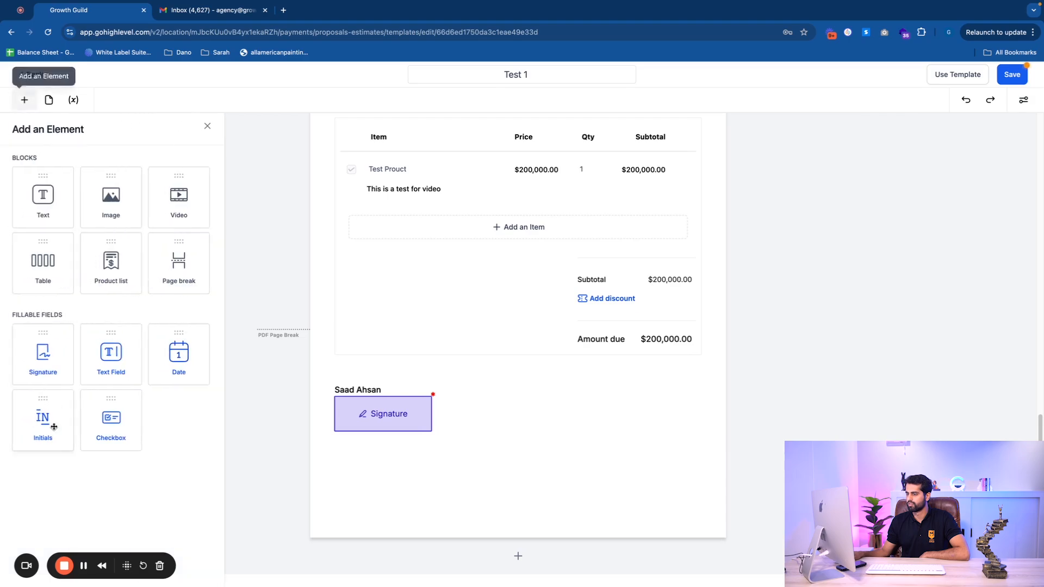
drag(43, 365, 585, 463)
mouse_move(607, 435)
mouse_down()
mouse_move(605, 417)
mouse_move(608, 426)
mouse_up()
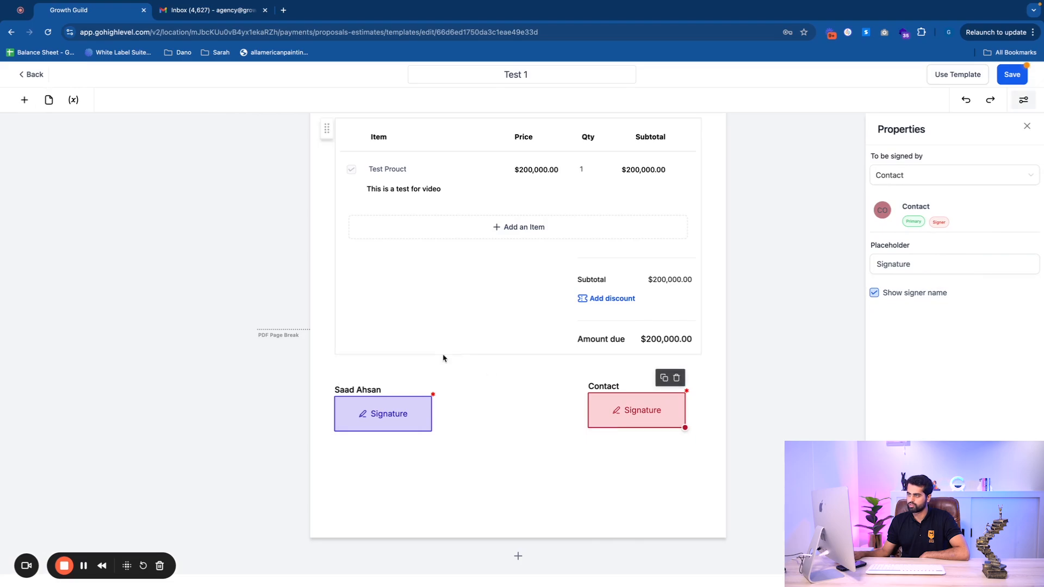
Step: Place a fillable text field inside the product list, just below its add-item row
click(20, 100)
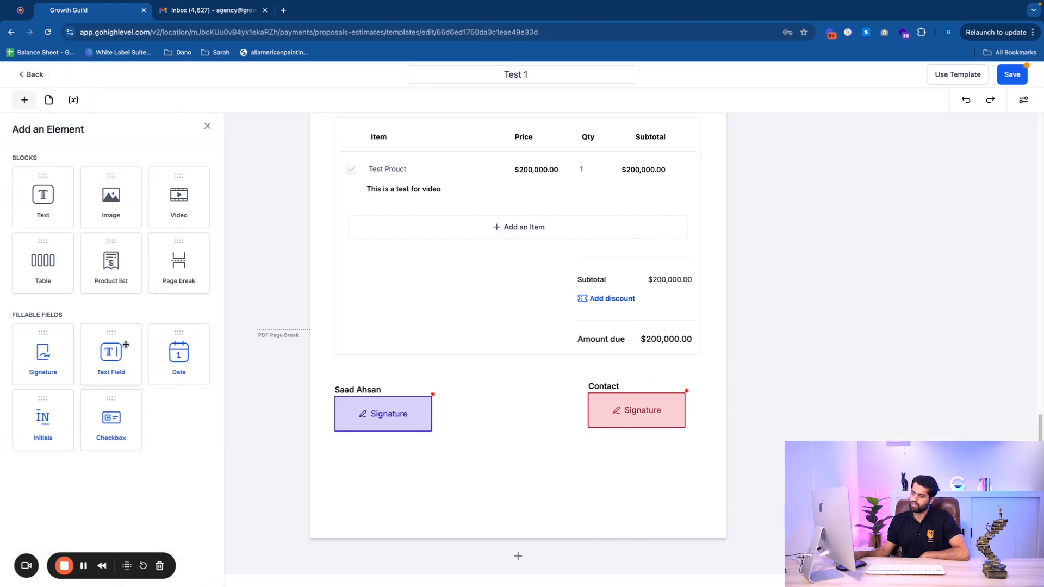
mouse_move(112, 348)
mouse_down()
mouse_move(325, 408)
mouse_move(368, 480)
mouse_move(460, 477)
mouse_move(513, 246)
mouse_up()
click(348, 471)
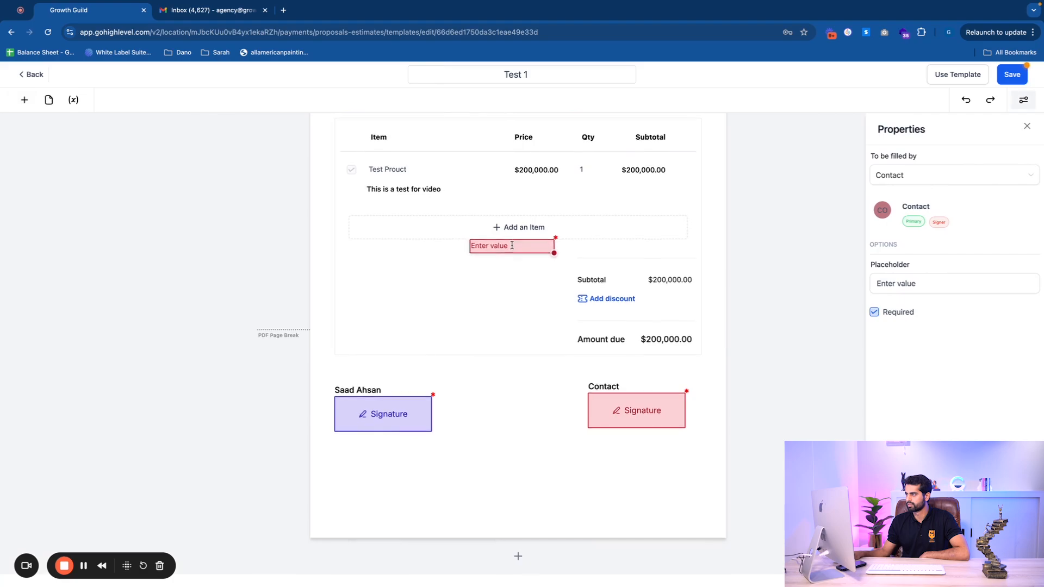
Step: Add a row of dashes after "Add text to your document." on the first page and place a fillable text field over it
scroll(527, 265, up, 10)
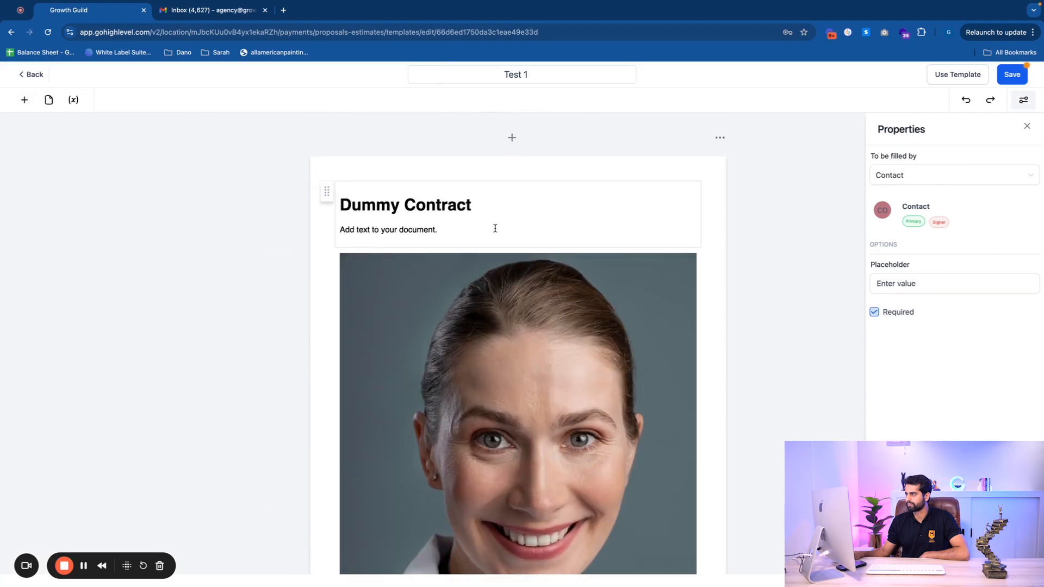
click(485, 230)
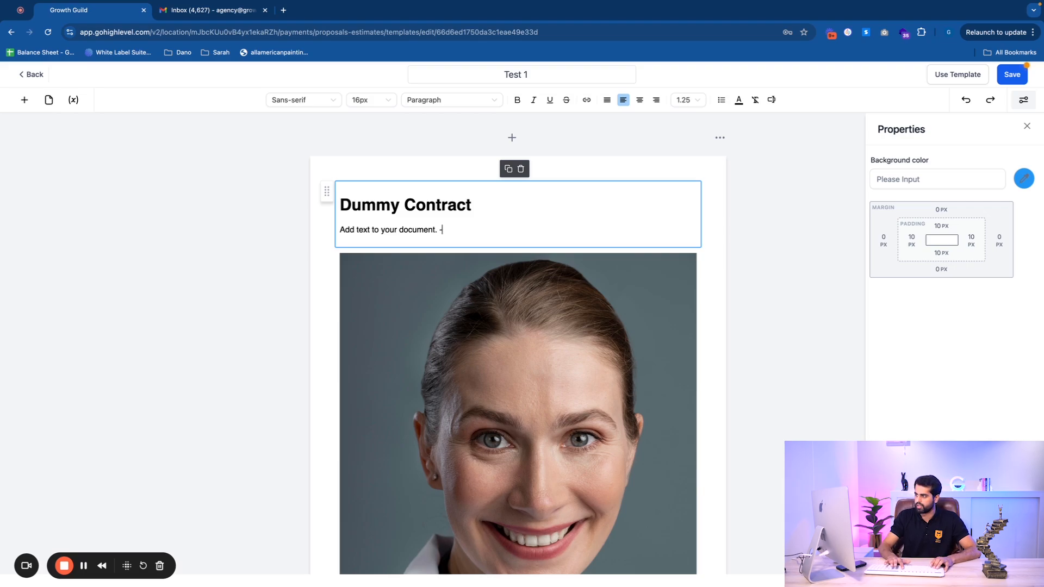
text(-----)
click(24, 99)
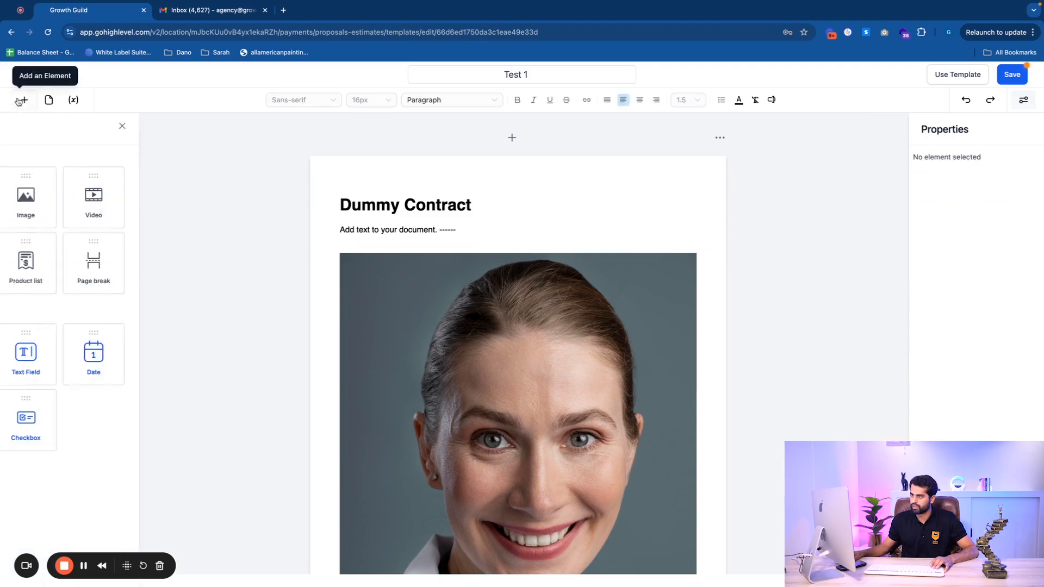
drag(85, 364, 486, 231)
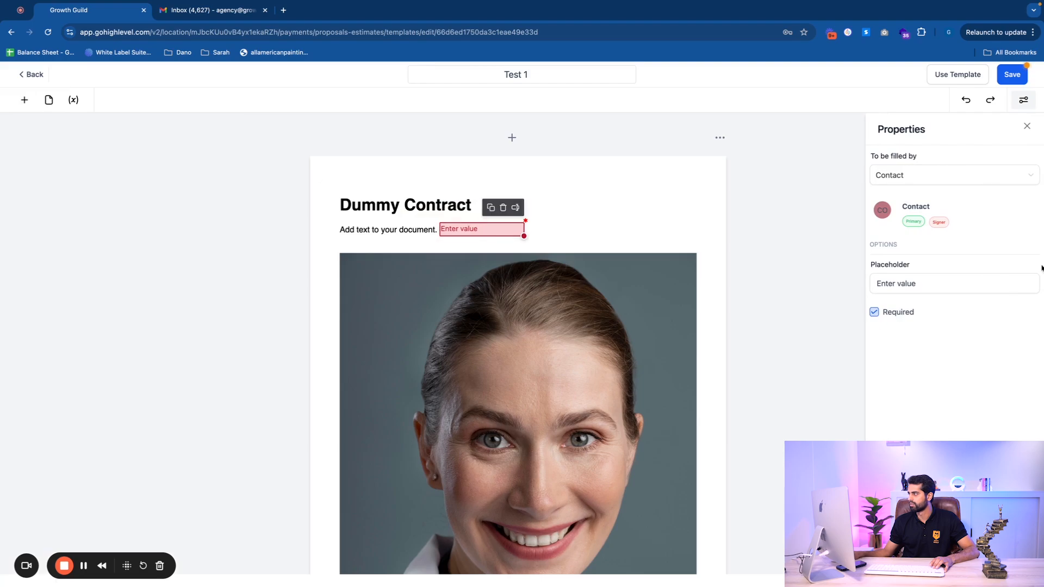
Step: Set the placeholder of the text field under the Dummy Contract heading to "Company Name"
click(915, 280)
triple_click(912, 283)
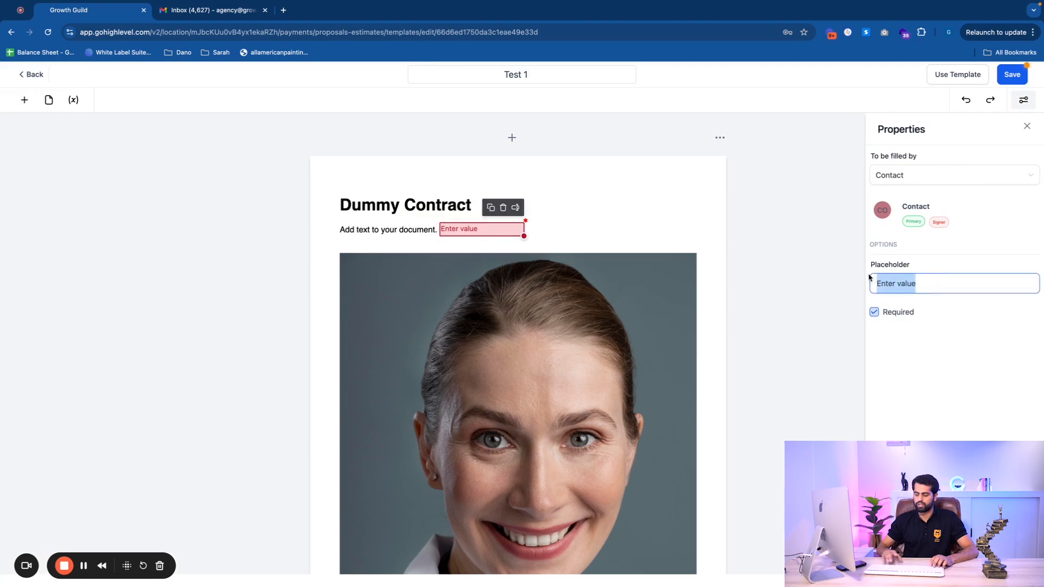
key(BackSpace)
text(Company)
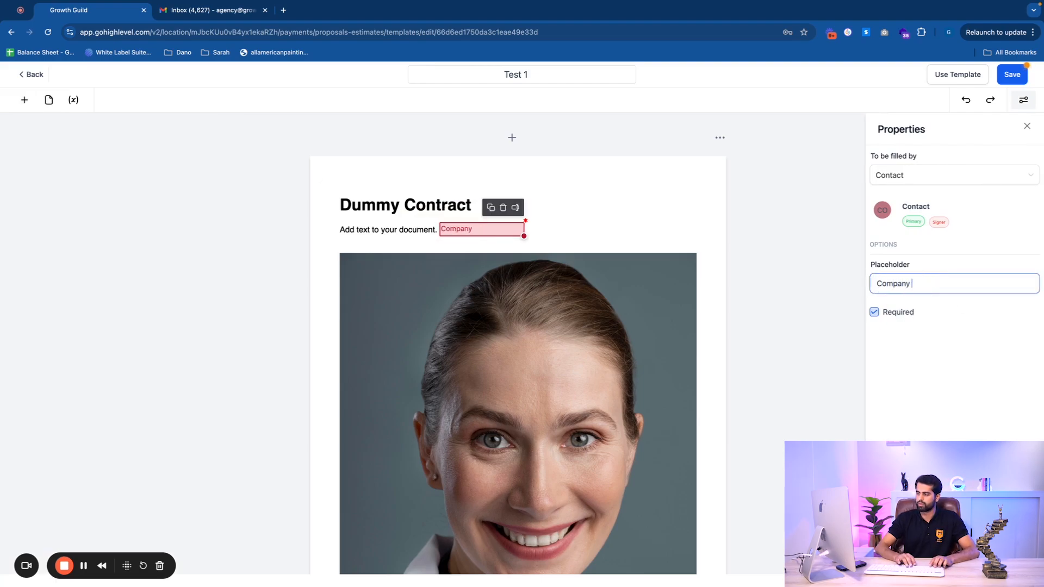
text( Name)
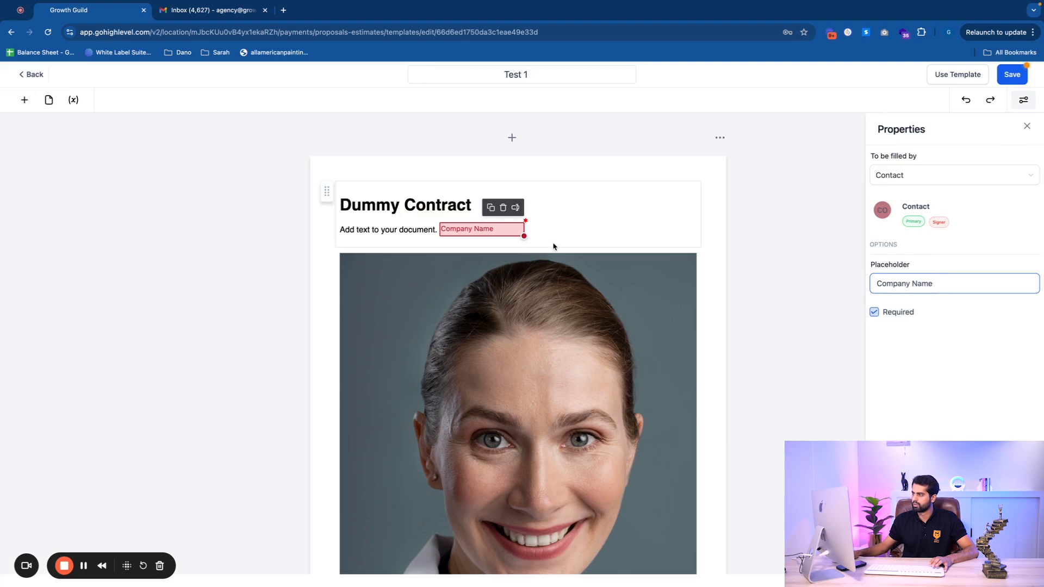
Step: Add the text "agrees to pay" on the first page's text line, after the Company Name field
click(549, 225)
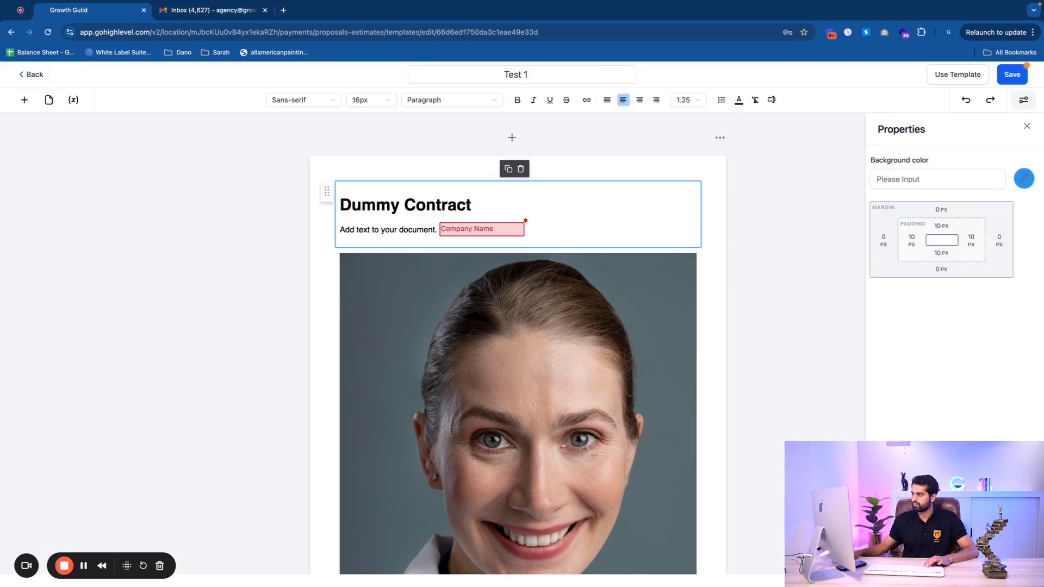
click(454, 230)
click(494, 230)
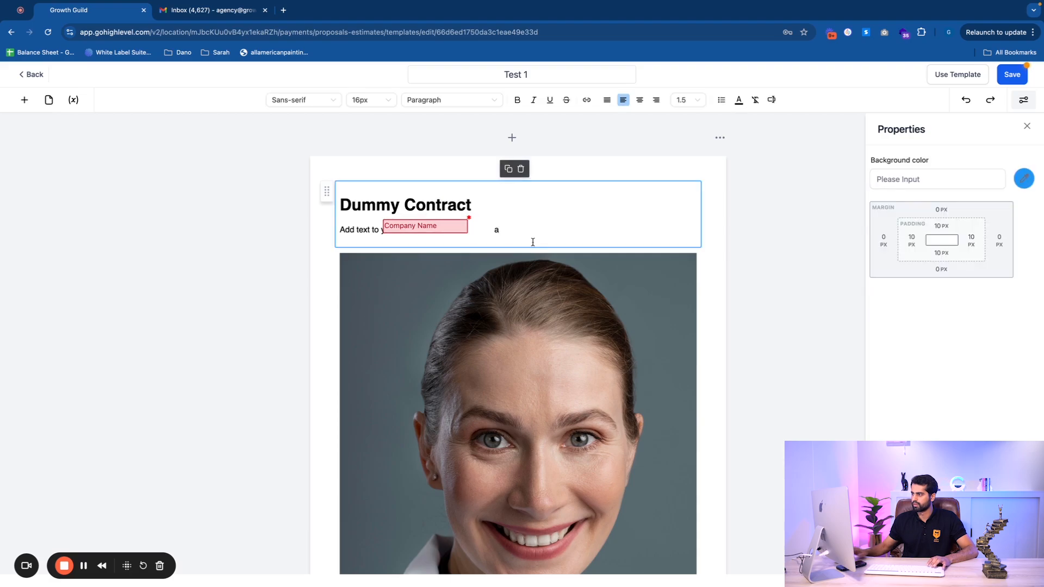
text(grees to pay)
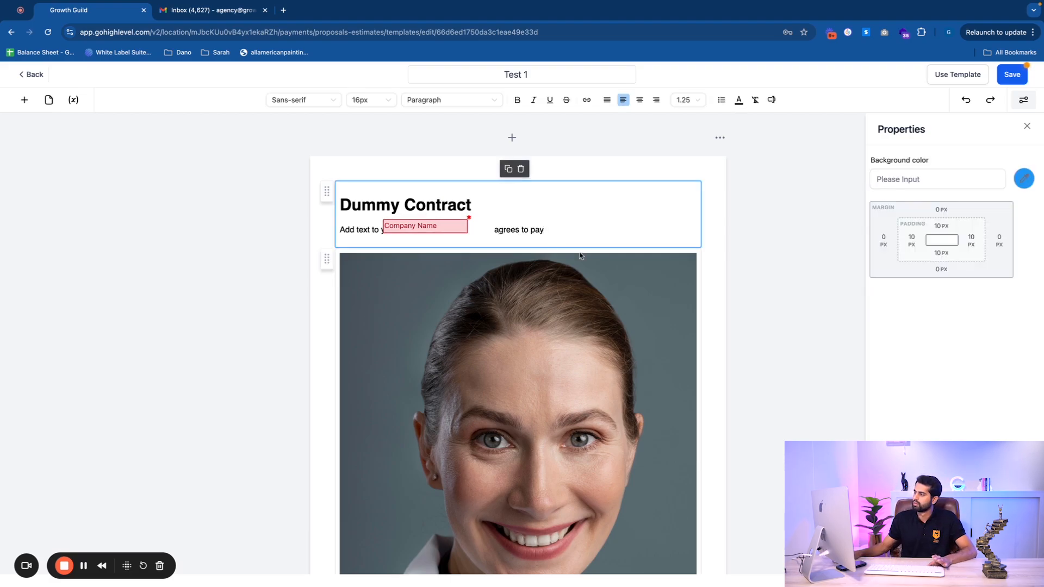
Step: Fit the Company Name field between "document." and "agrees to pay", adding space in front of "agrees"
click(518, 210)
drag(425, 224, 475, 224)
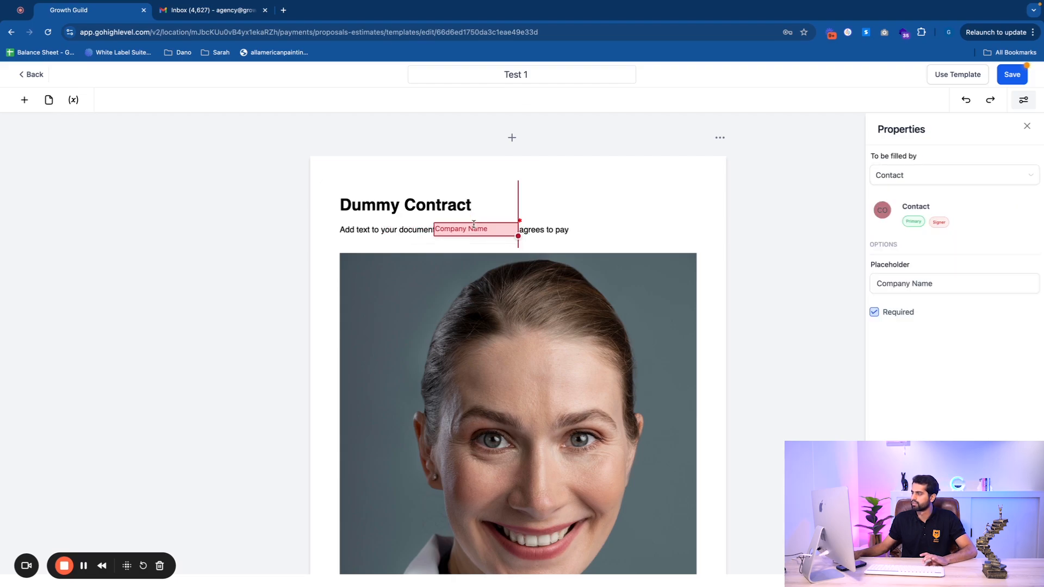
click(530, 226)
click(518, 226)
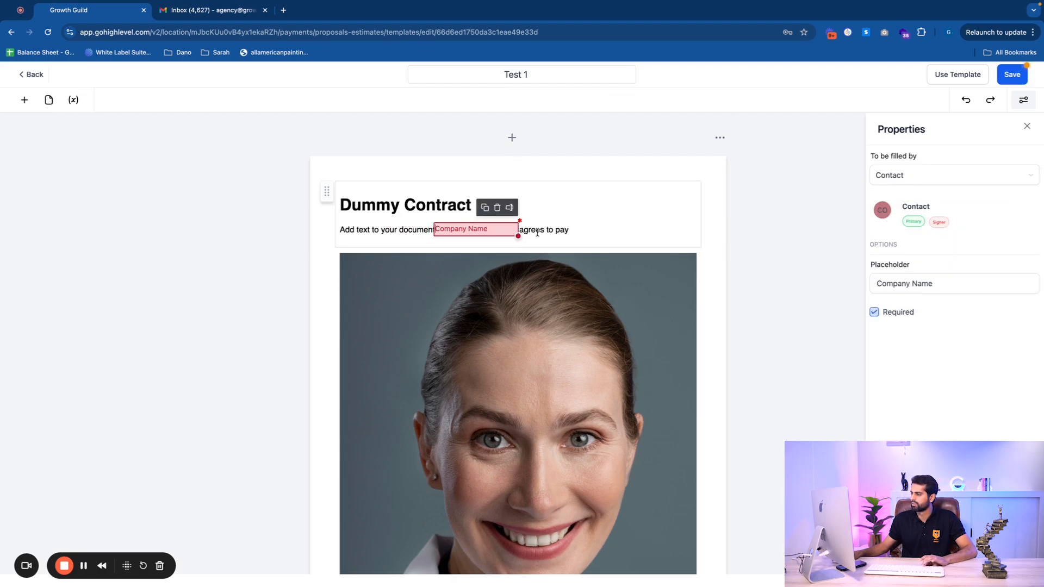
click(537, 233)
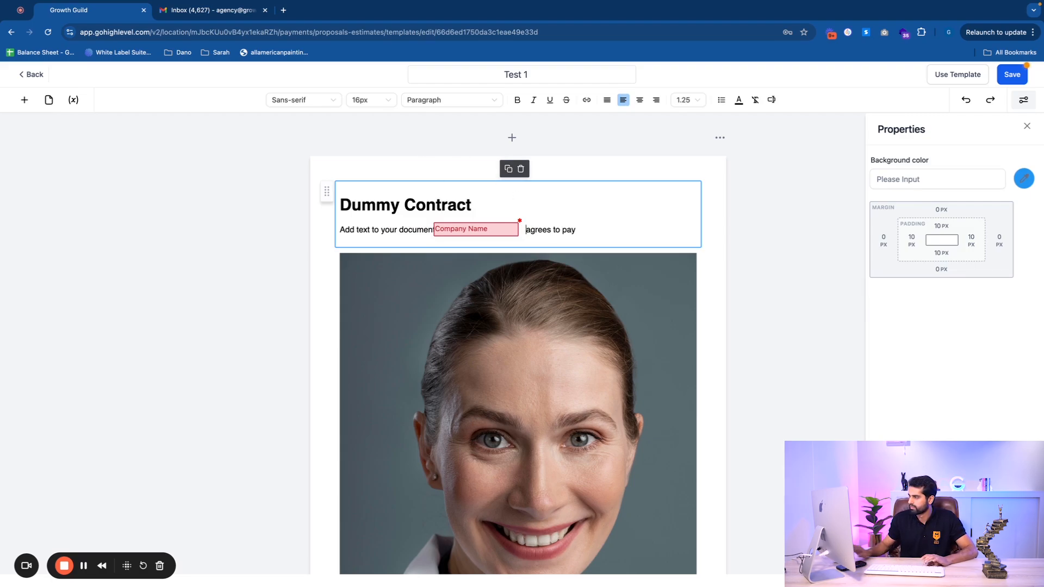
click(485, 227)
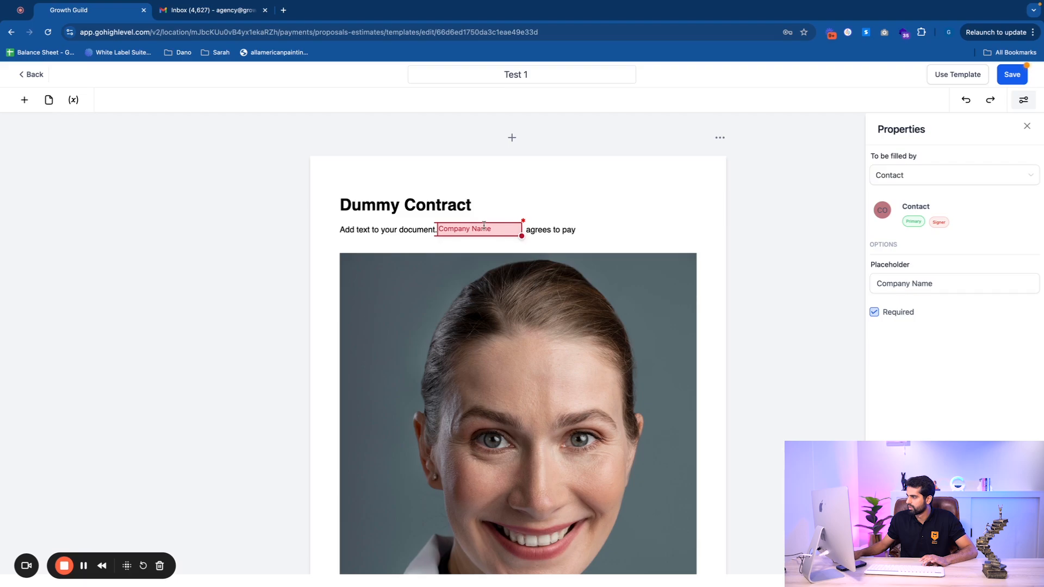
click(596, 199)
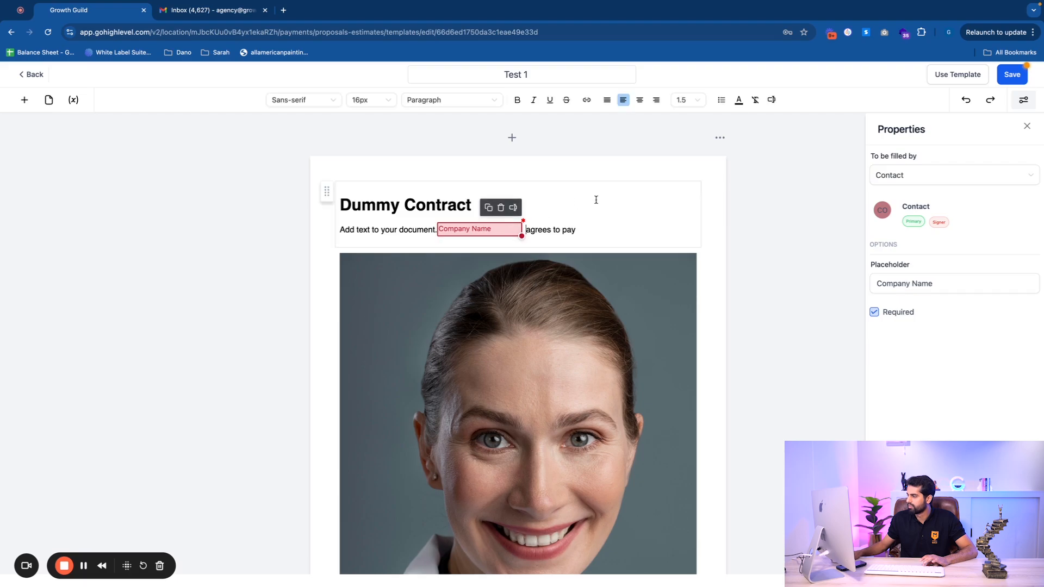
click(471, 232)
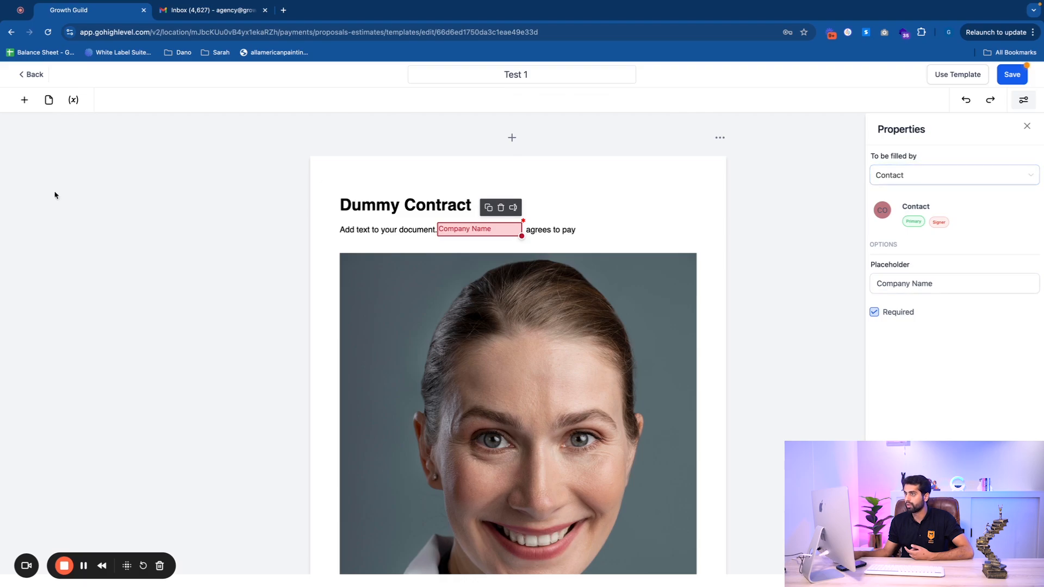
Step: Continue the sentence with "Company B $200000 by" and place a fillable date field beneath the start of that line
click(24, 100)
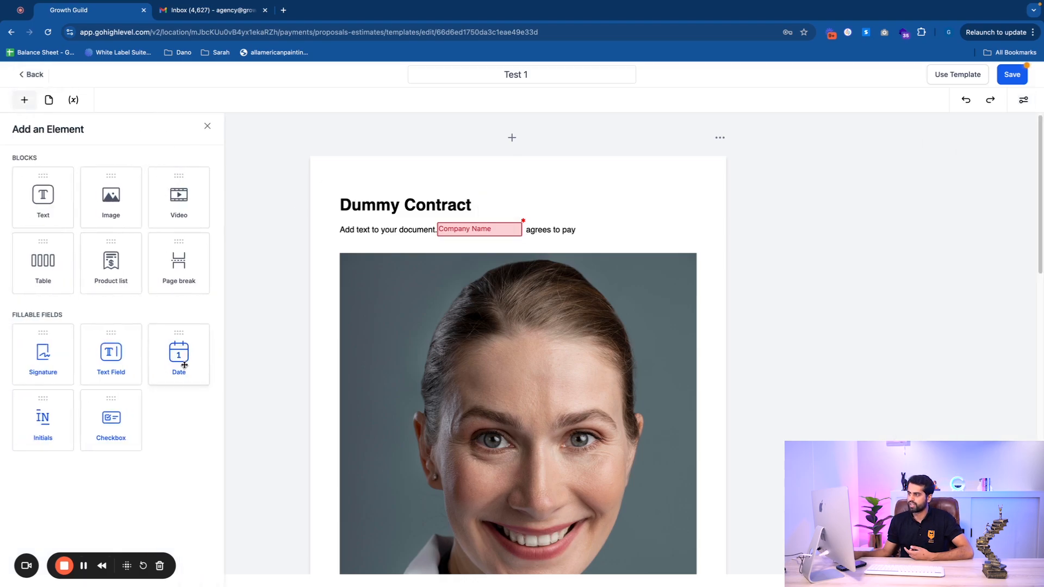
drag(179, 356, 636, 223)
click(585, 232)
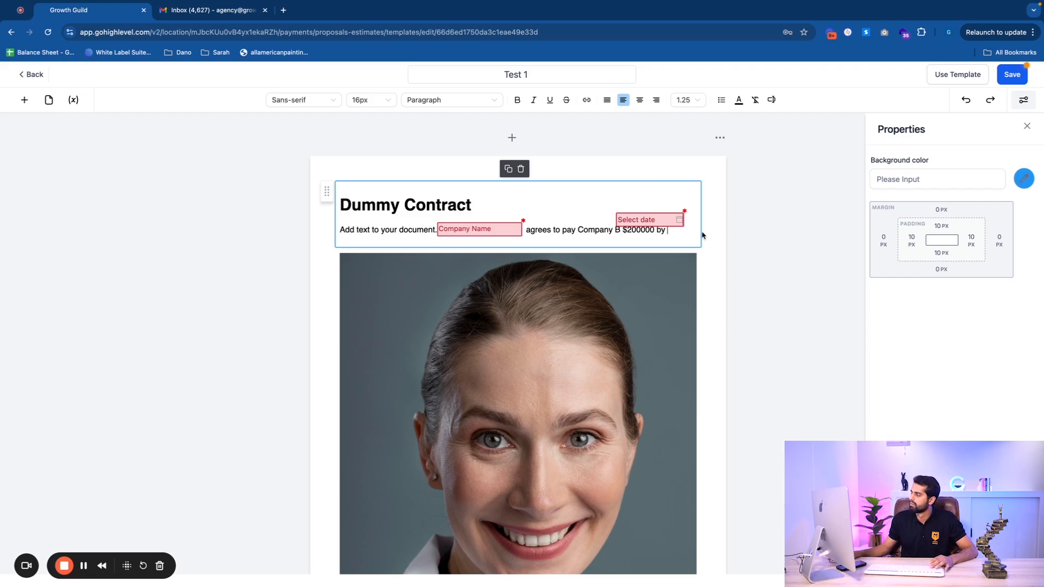
drag(679, 222, 383, 246)
click(679, 229)
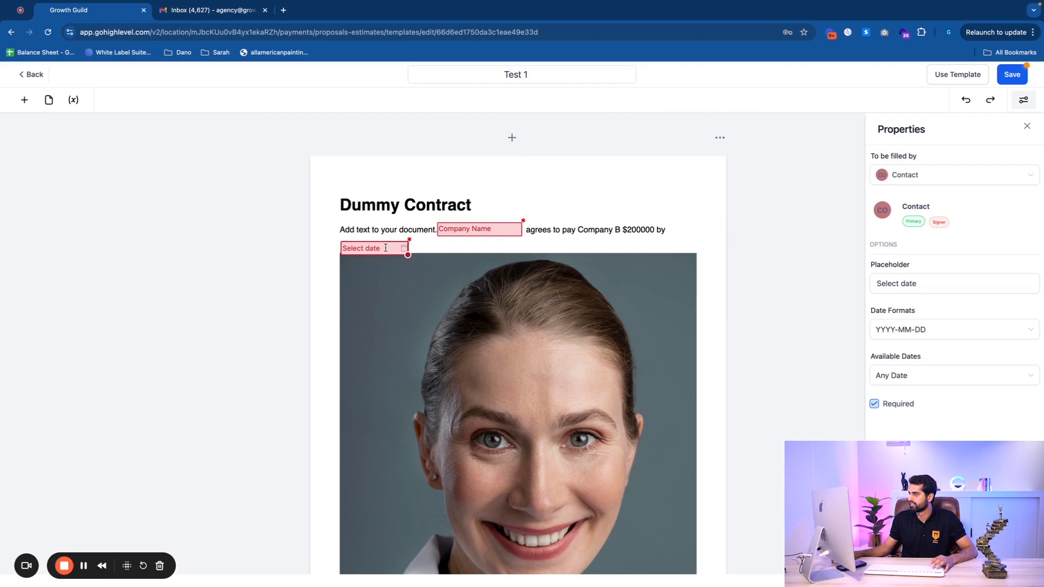
Step: Nudge the Select date field slightly up and add an initials field beneath the sender's signature, assigned to the sender
click(385, 247)
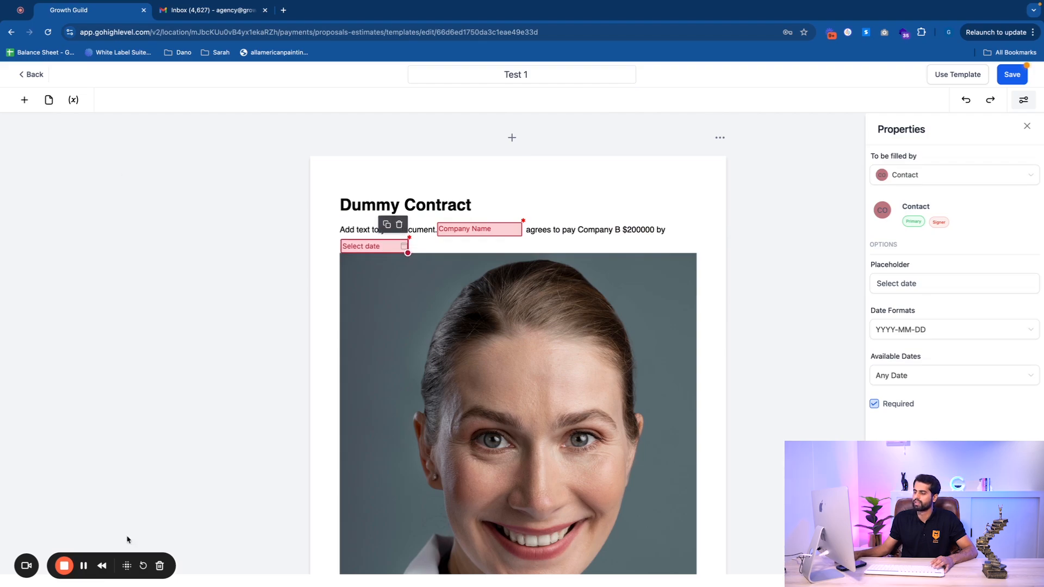
click(22, 101)
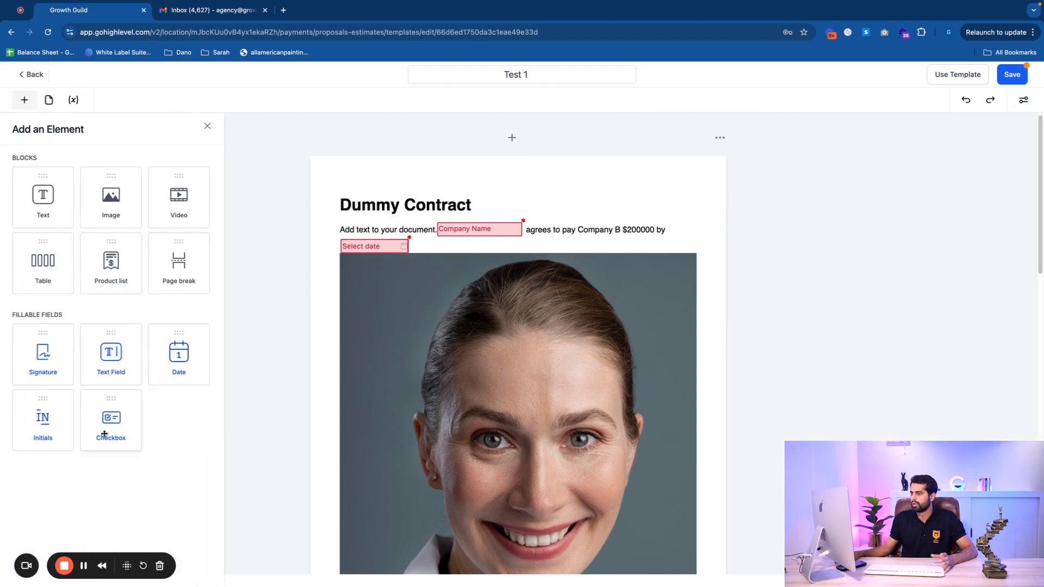
scroll(456, 305, down, 10)
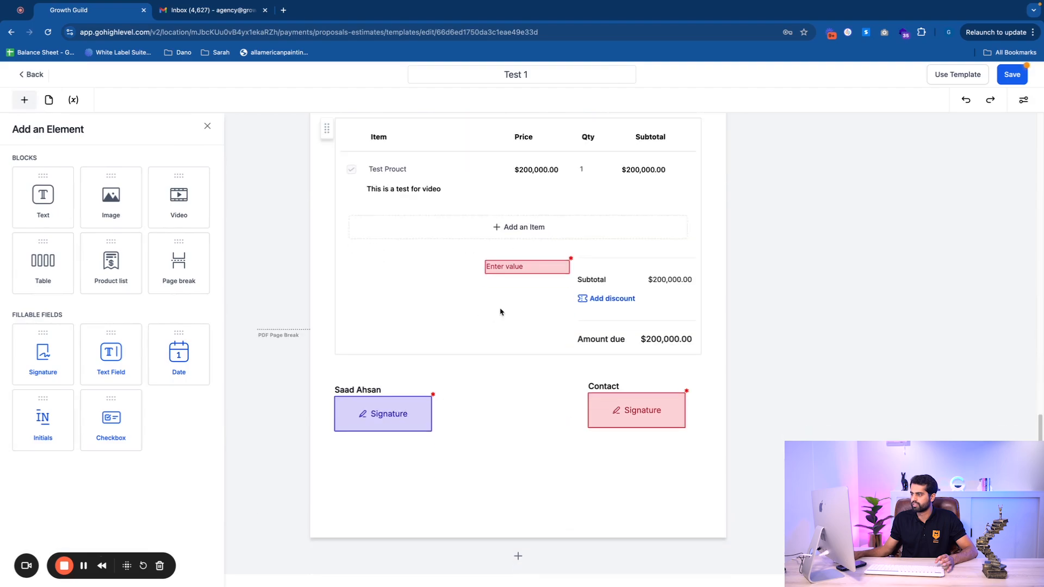
mouse_move(47, 427)
mouse_down()
mouse_move(401, 457)
mouse_move(361, 471)
mouse_up()
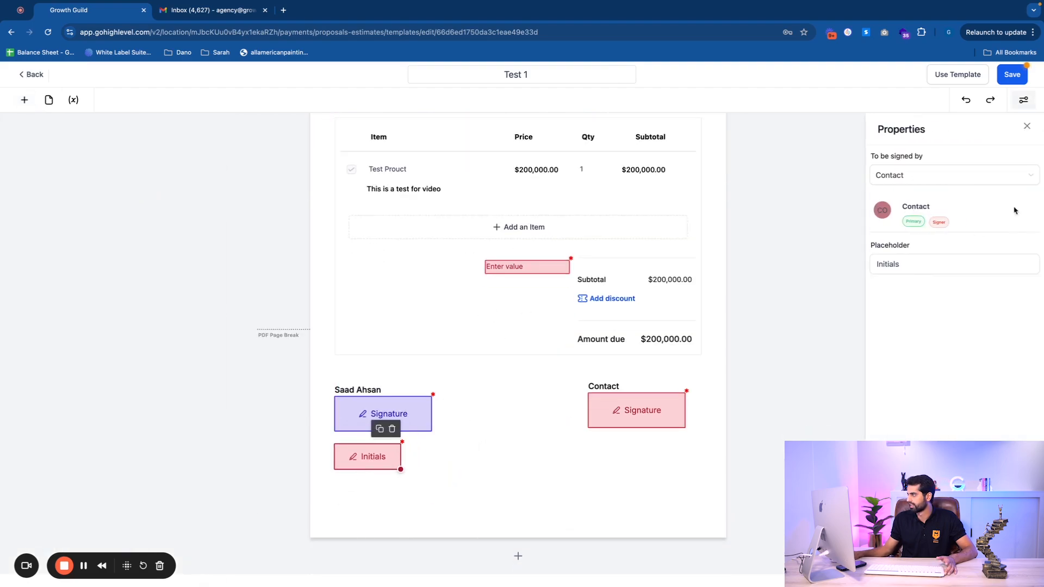
click(987, 177)
click(919, 219)
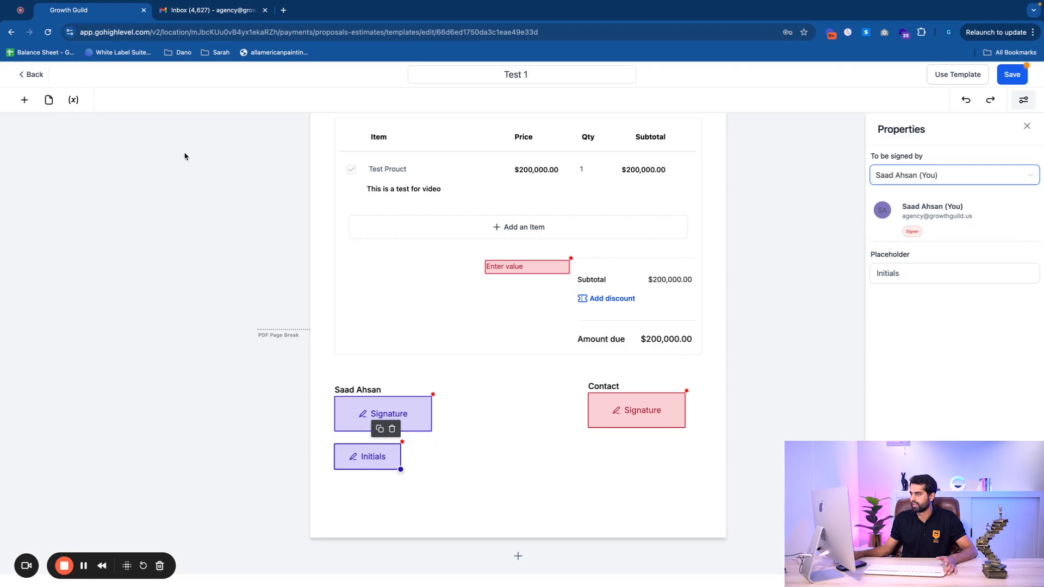
Step: Add an initials field beneath the Contact signature and a checkbox beside the "Enter value" field in the product list
click(24, 100)
mouse_move(43, 421)
mouse_down()
mouse_move(658, 465)
mouse_move(649, 456)
mouse_move(641, 462)
mouse_move(653, 467)
mouse_up()
click(24, 100)
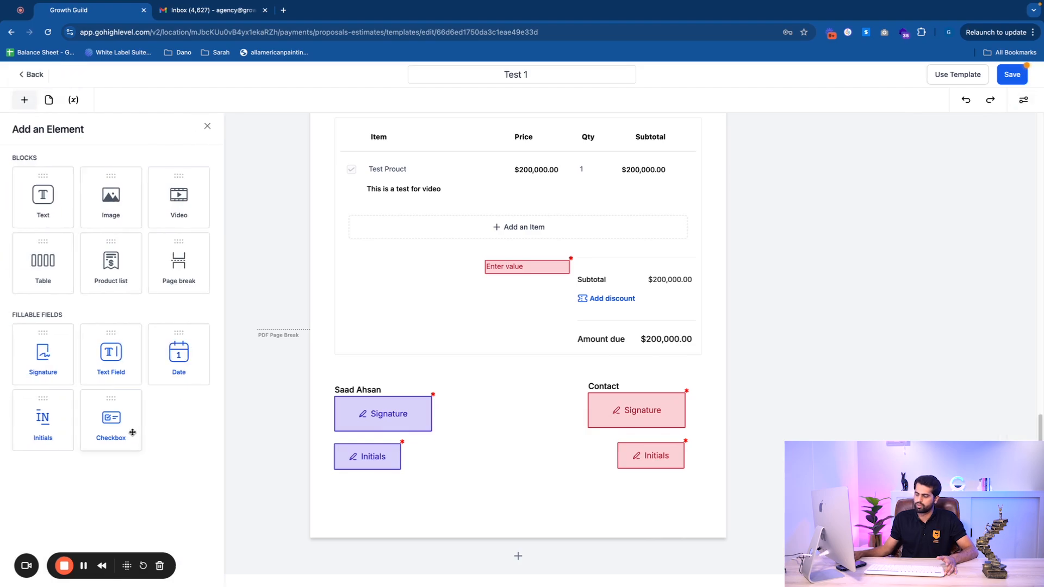
drag(132, 433, 469, 256)
Step: Below the agreement sentence on the first page, leave a few blank lines and add the line "You need to have these qualify:"
scroll(463, 255, up, 10)
scroll(470, 257, up, 2)
click(431, 245)
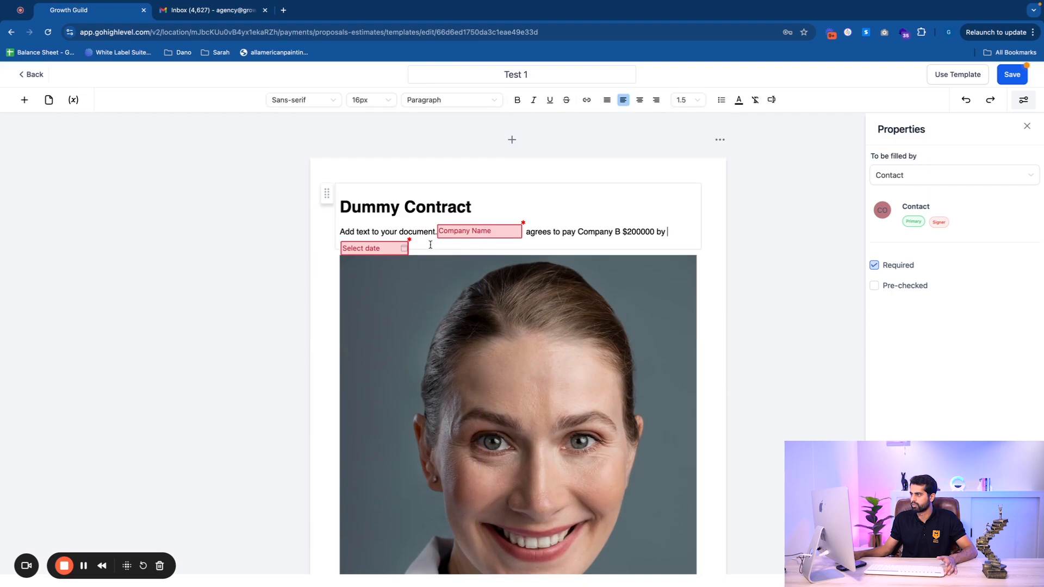
key(Return)
key(Return)
key(Return)
key(Return)
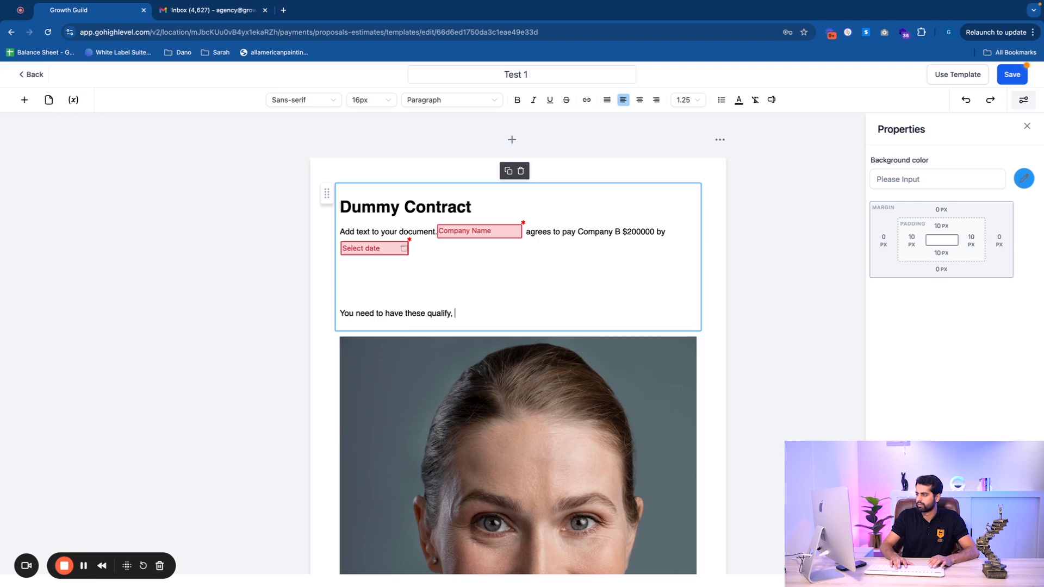
text(:)
key(Return)
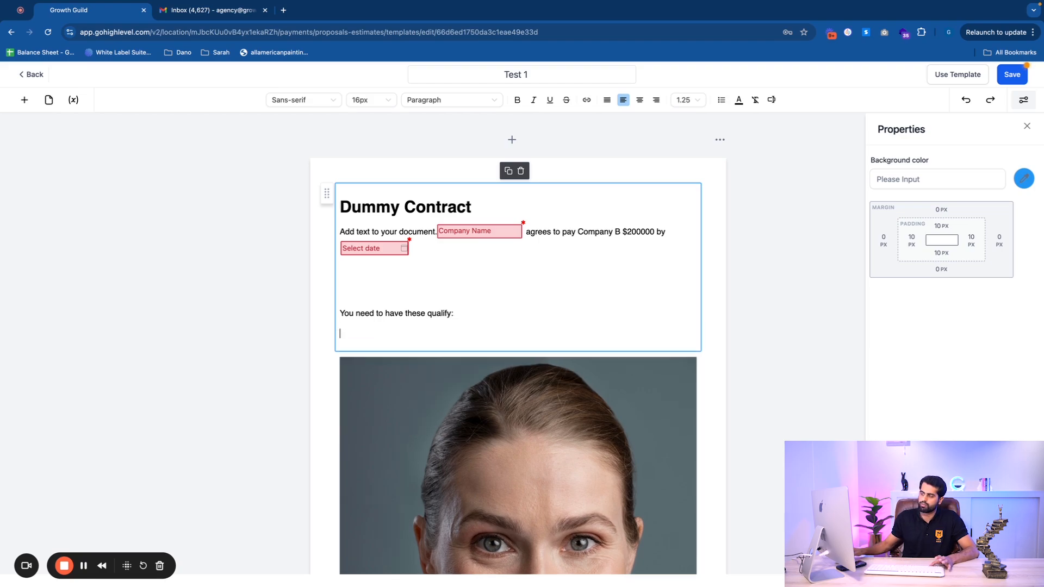
Step: Place a checkbox beneath the "You need to have these qualify:" line and label it "Do you have a car?"
click(21, 103)
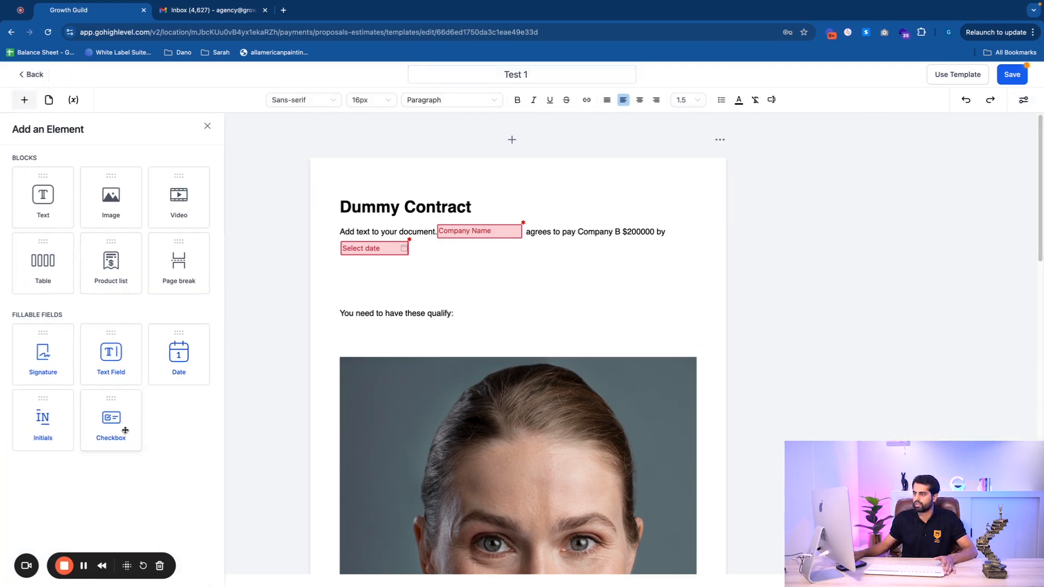
drag(125, 429, 376, 336)
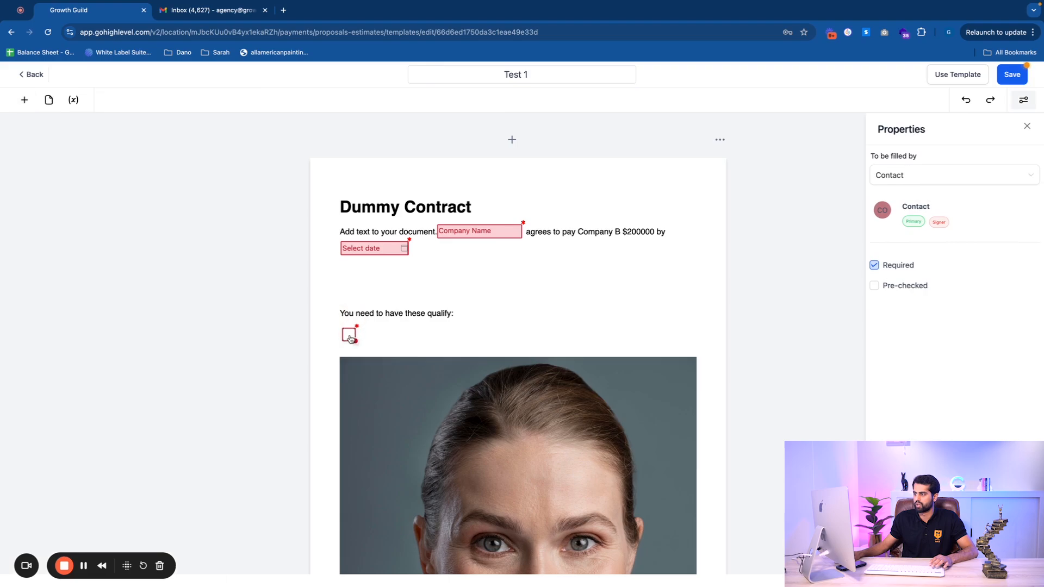
click(367, 329)
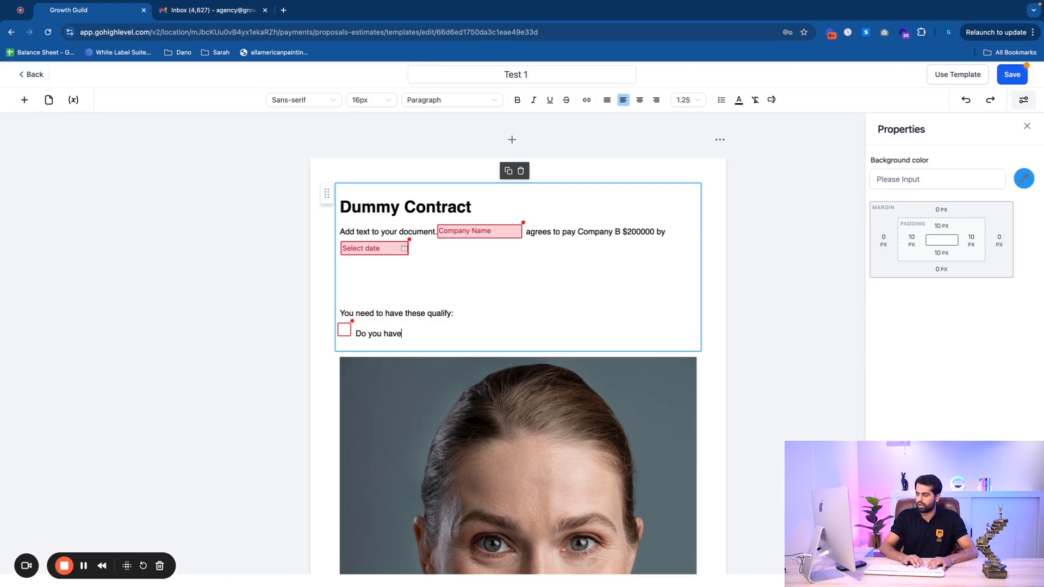
text(Do you have a car?)
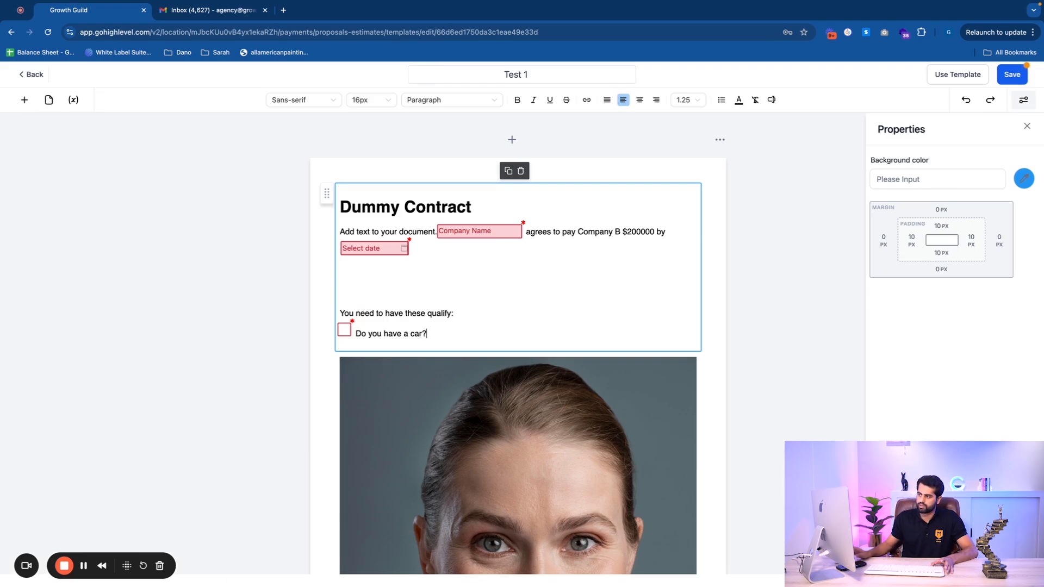
click(345, 332)
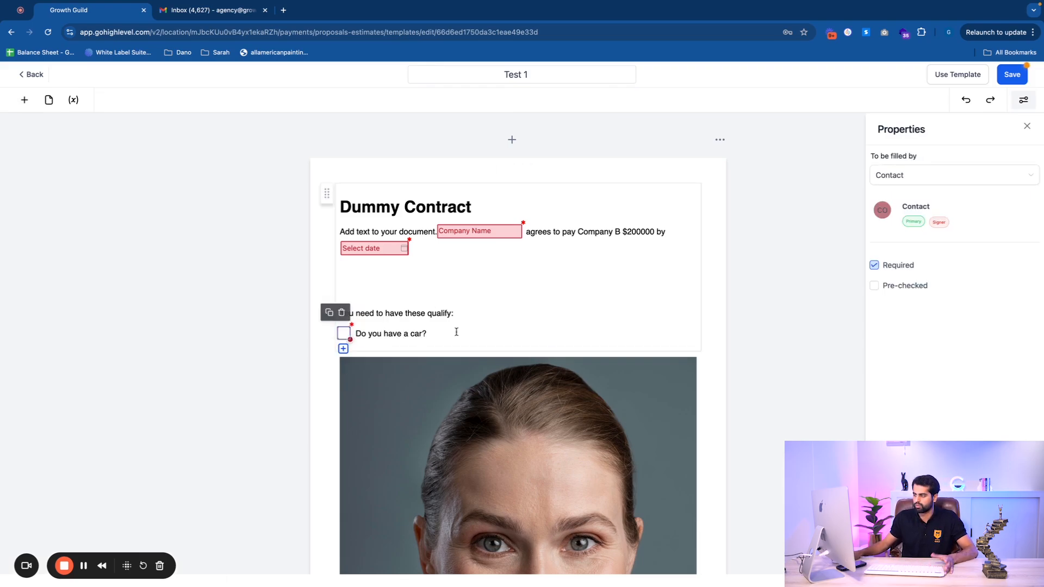
click(480, 328)
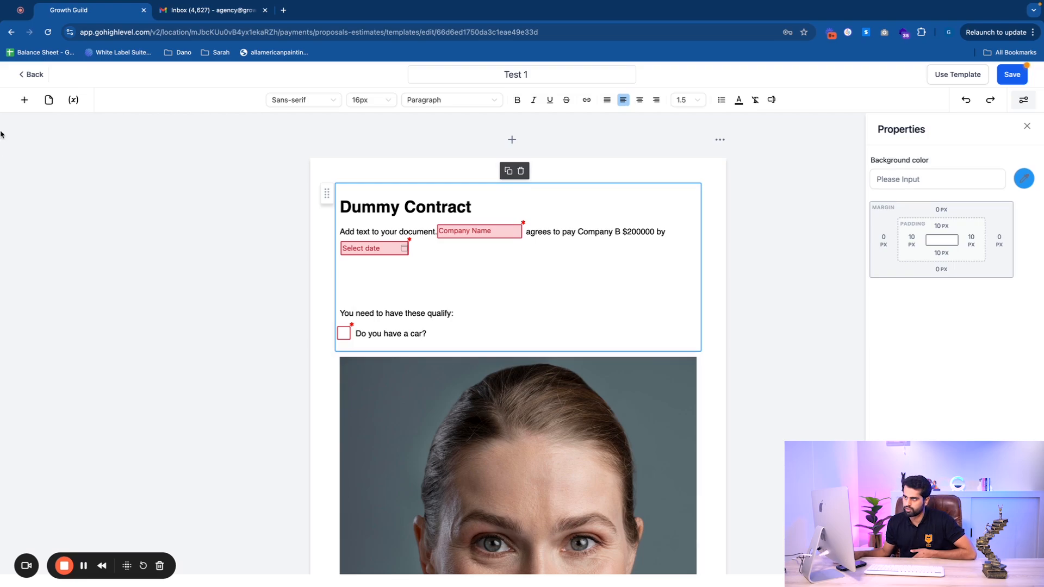
Step: Review the whole template from the Dummy Contract text to the signature and initials fields
click(24, 100)
scroll(668, 340, down, 15)
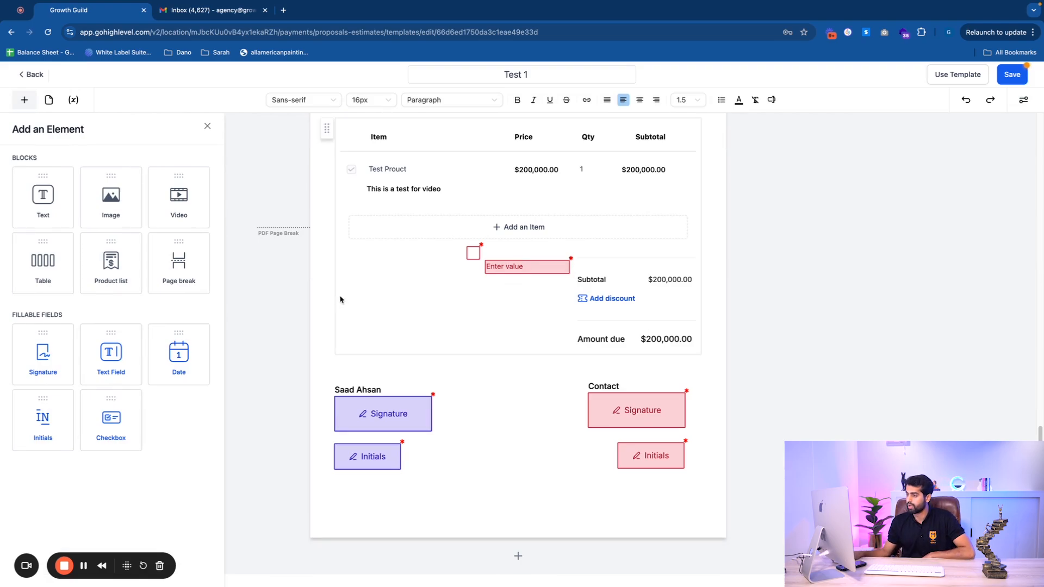
scroll(389, 297, up, 15)
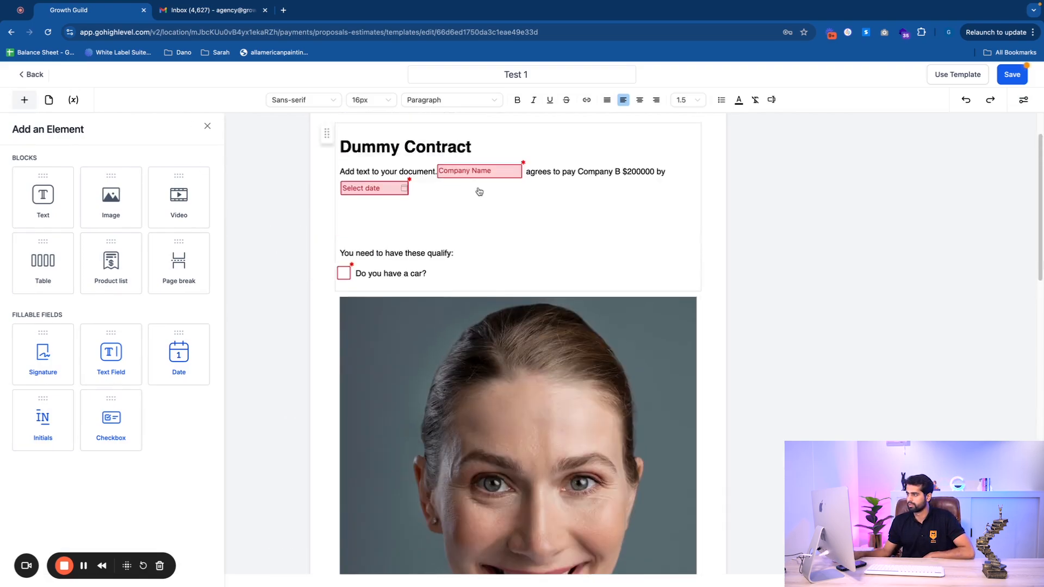
scroll(435, 319, down, 15)
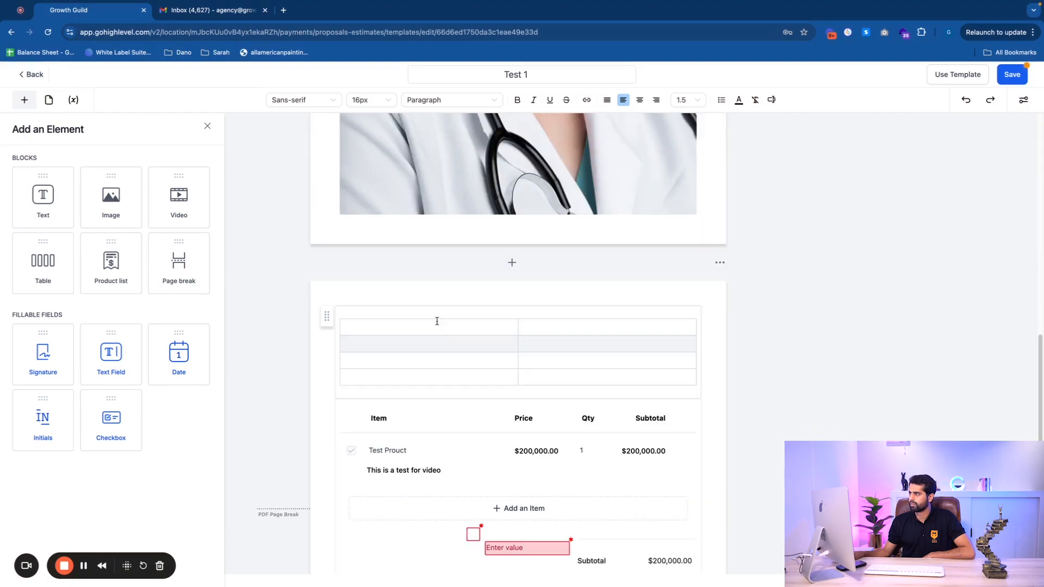
scroll(436, 316, up, 15)
scroll(445, 326, down, 15)
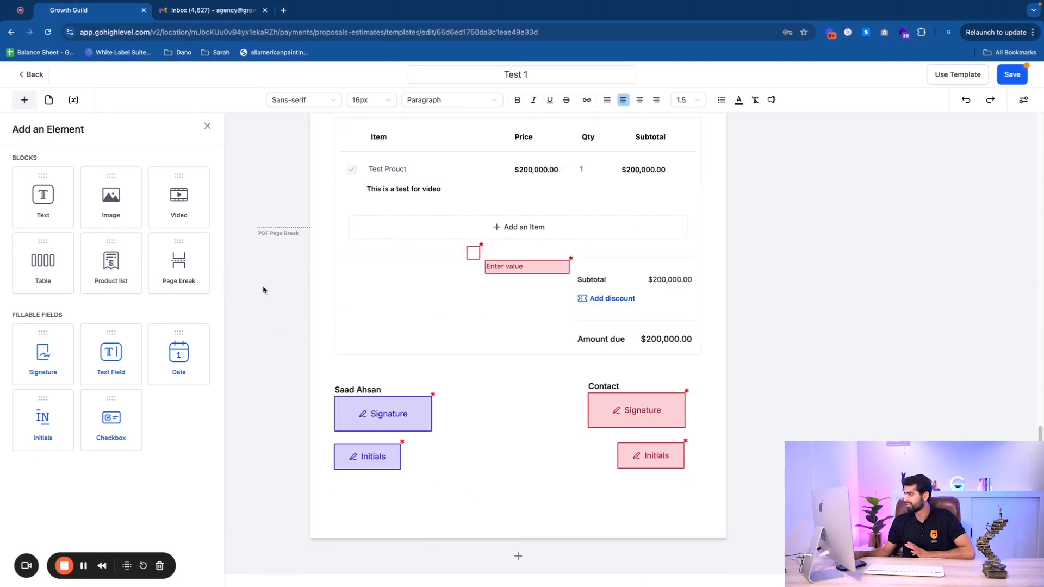
scroll(598, 230, up, 10)
scroll(620, 251, up, 3)
scroll(648, 269, down, 15)
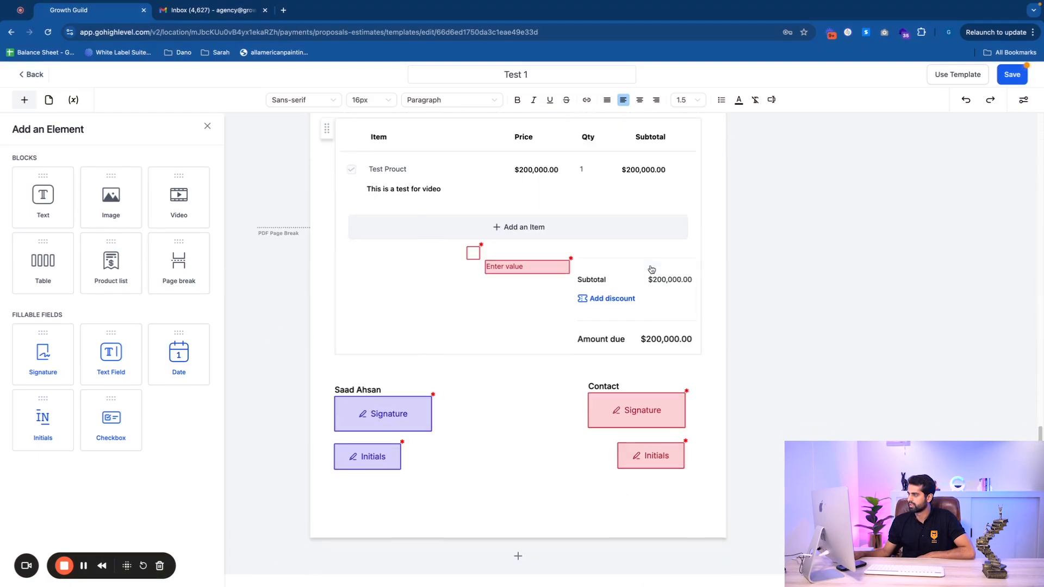
Step: Use the Test 1 template to create a new document and go to its first page
click(964, 76)
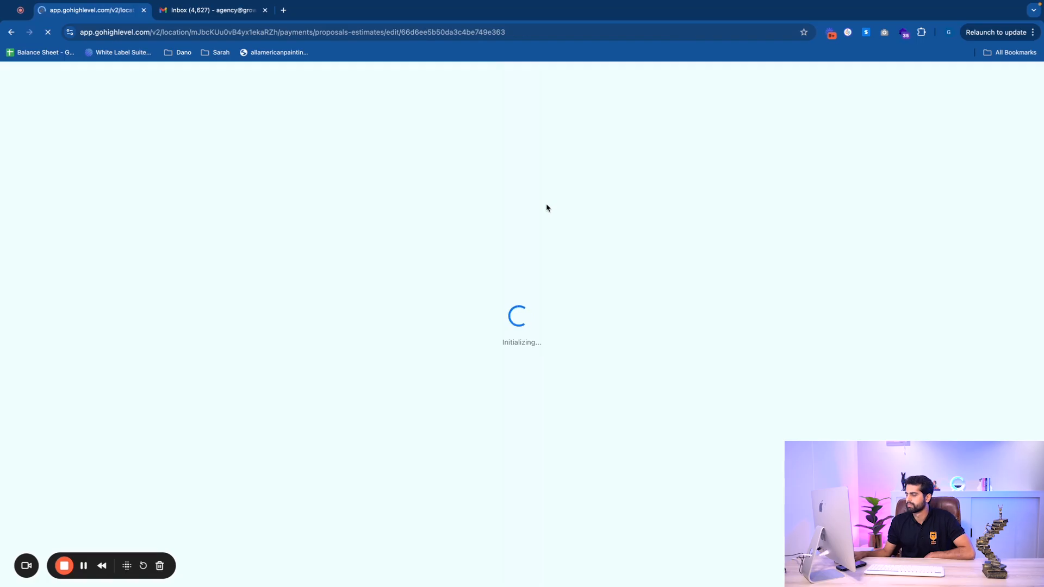
scroll(560, 185, up, 10)
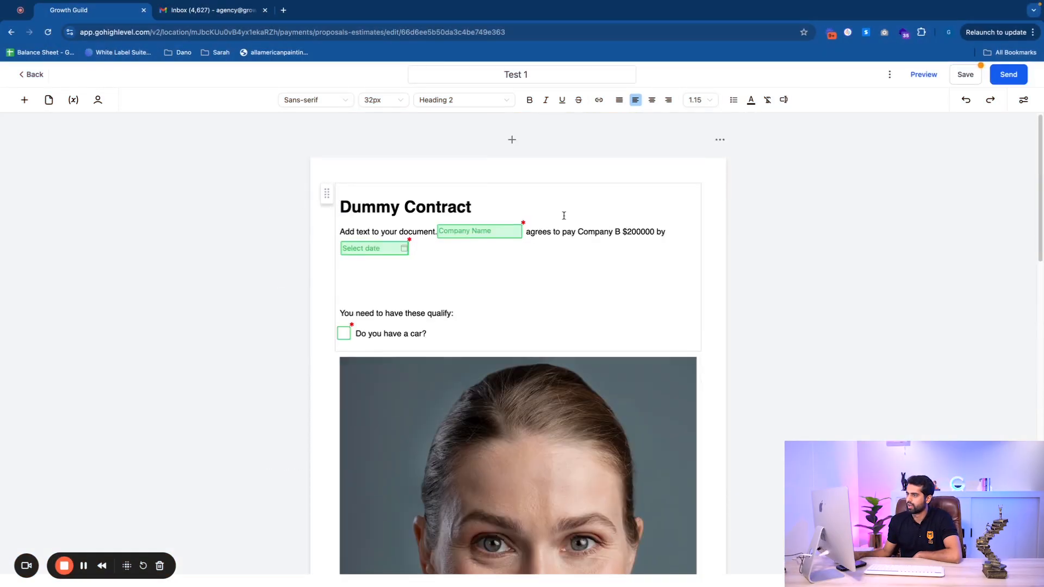
Step: Check which recipients are available for the Company Name and Select date fields
click(517, 229)
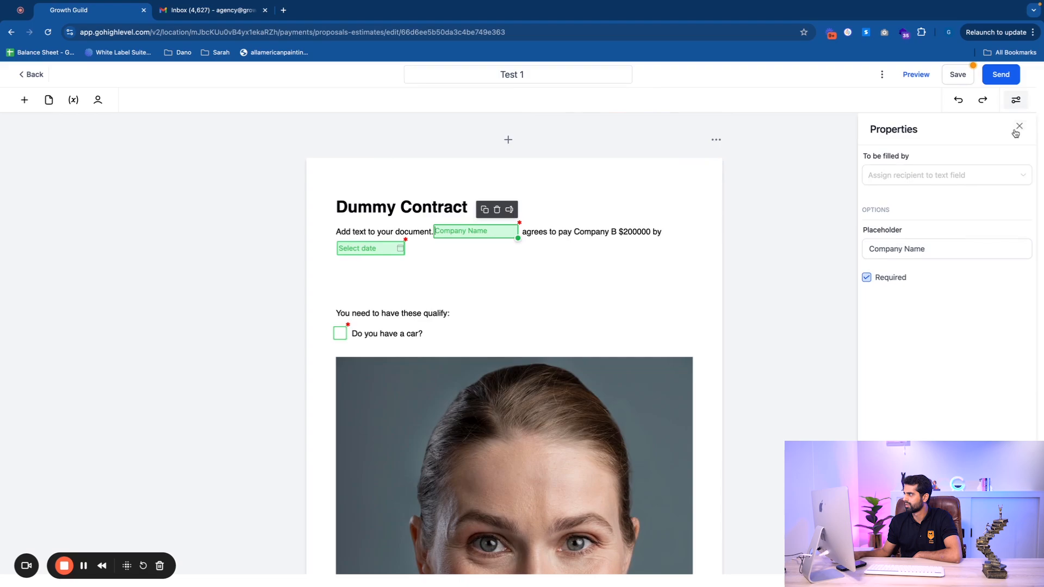
click(936, 175)
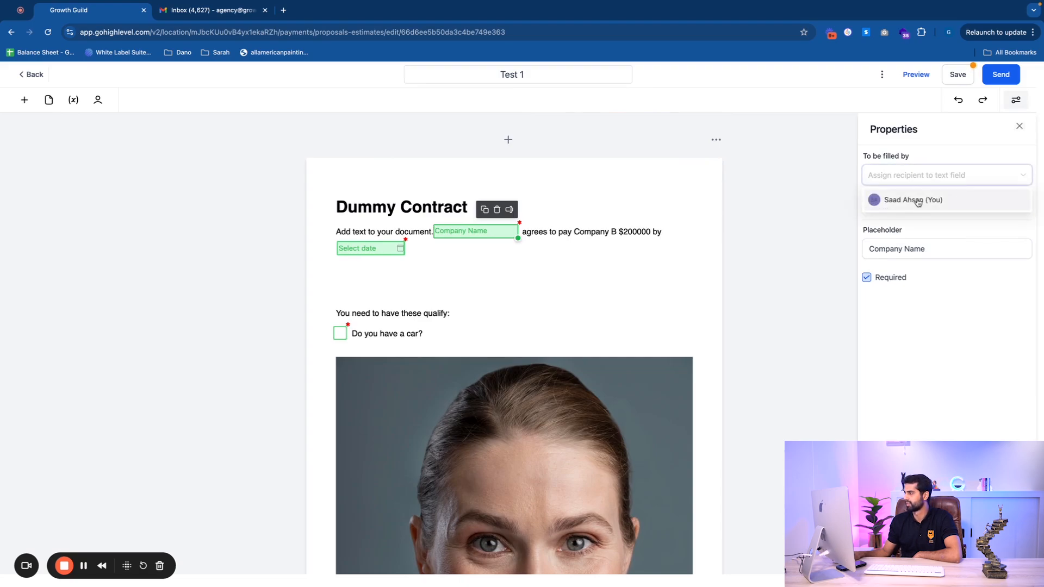
click(935, 131)
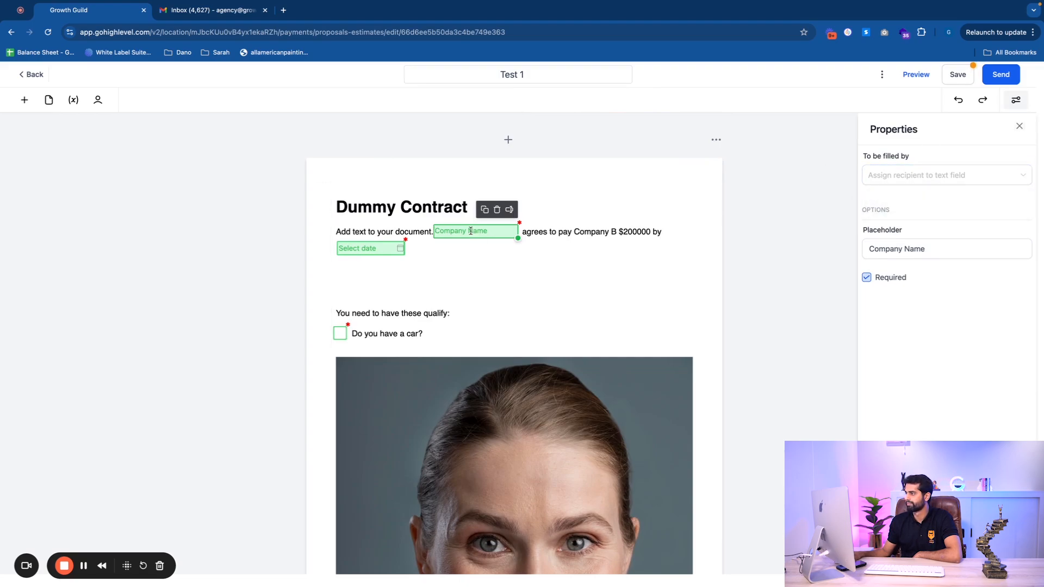
click(375, 250)
click(912, 181)
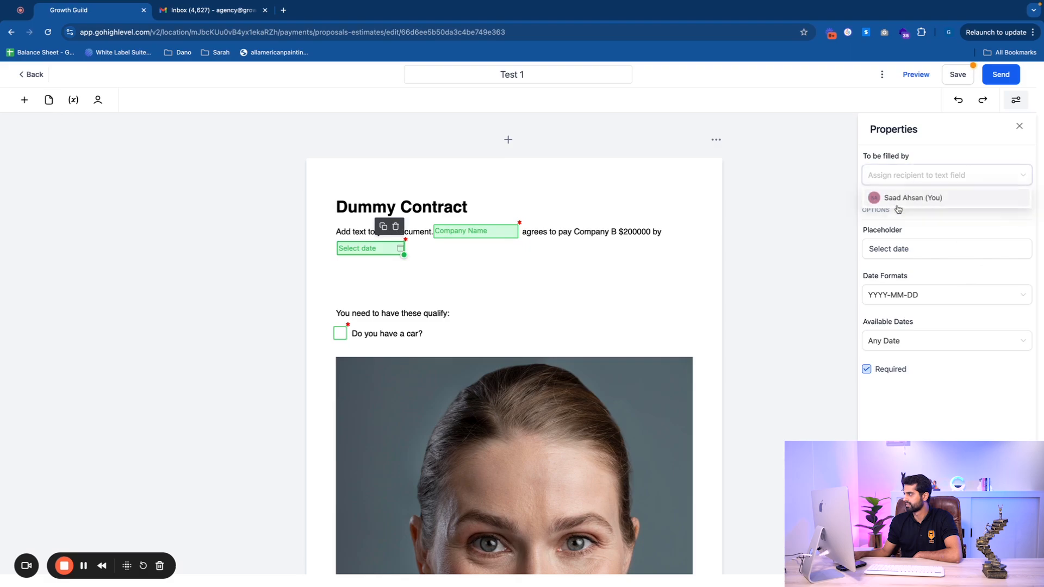
click(25, 100)
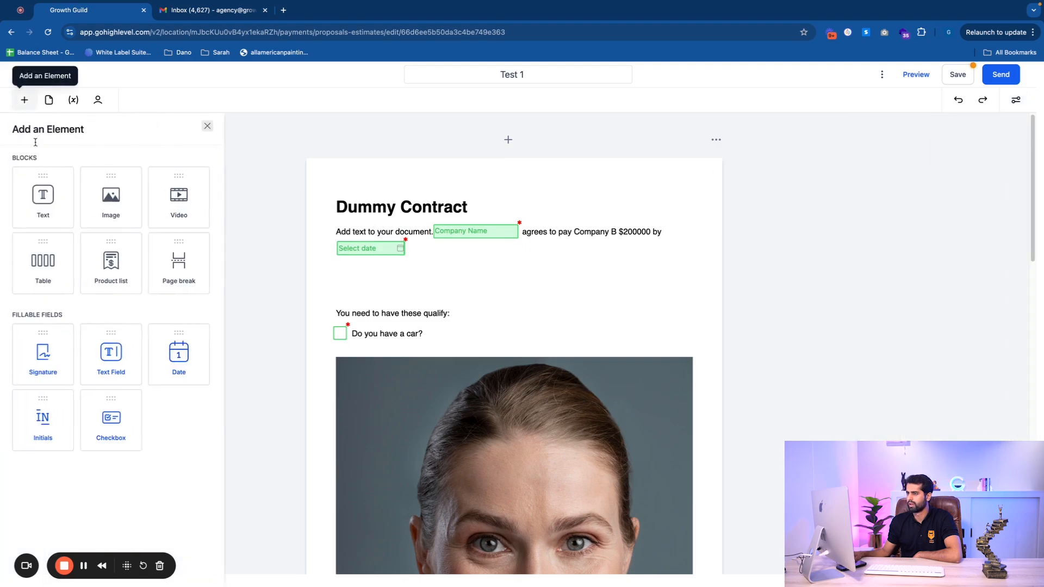
click(377, 253)
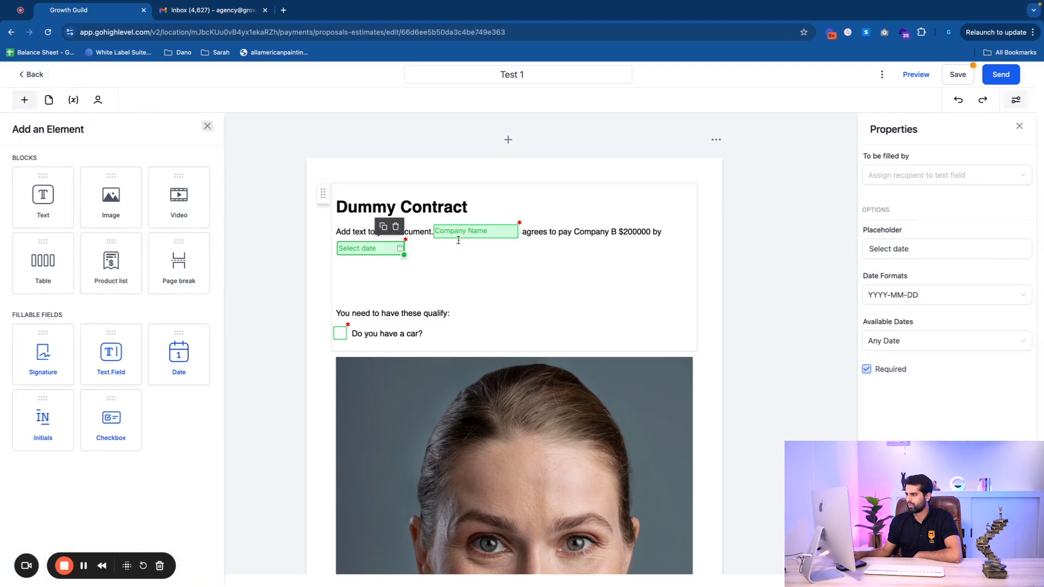
click(476, 231)
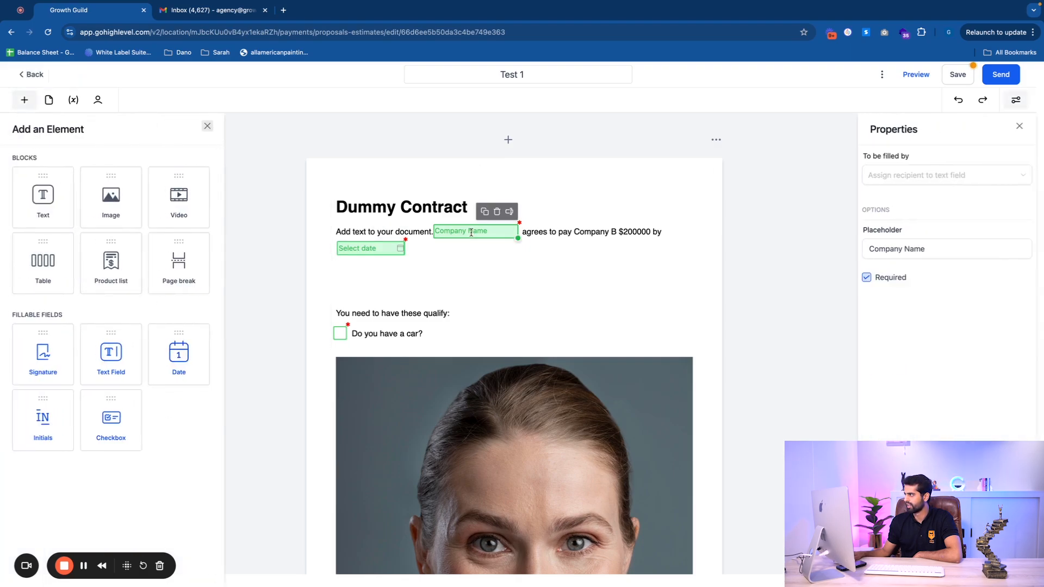
click(971, 182)
click(207, 126)
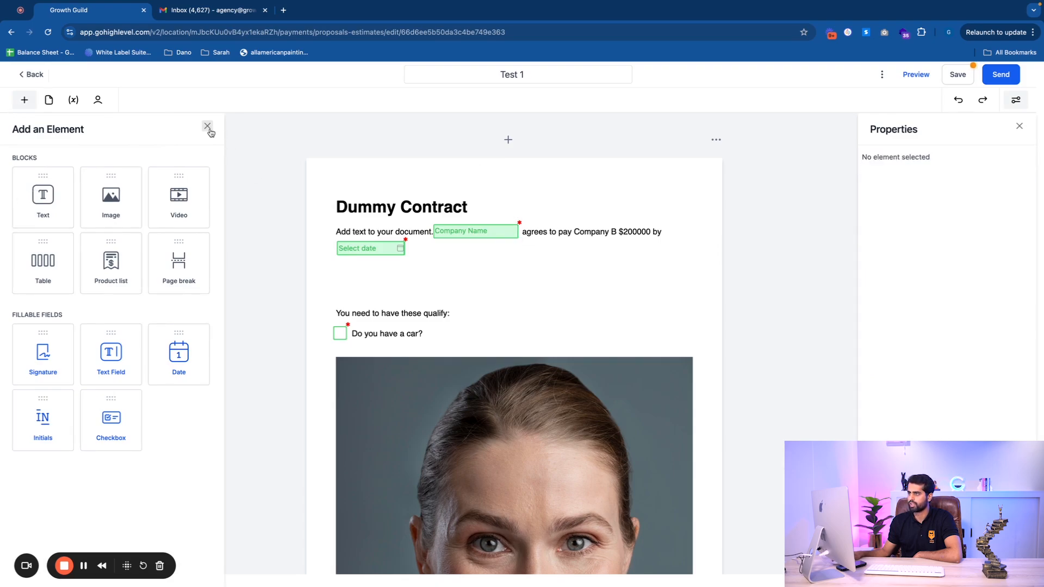
Step: Choose an existing contact as the document's primary client among its recipients
click(98, 100)
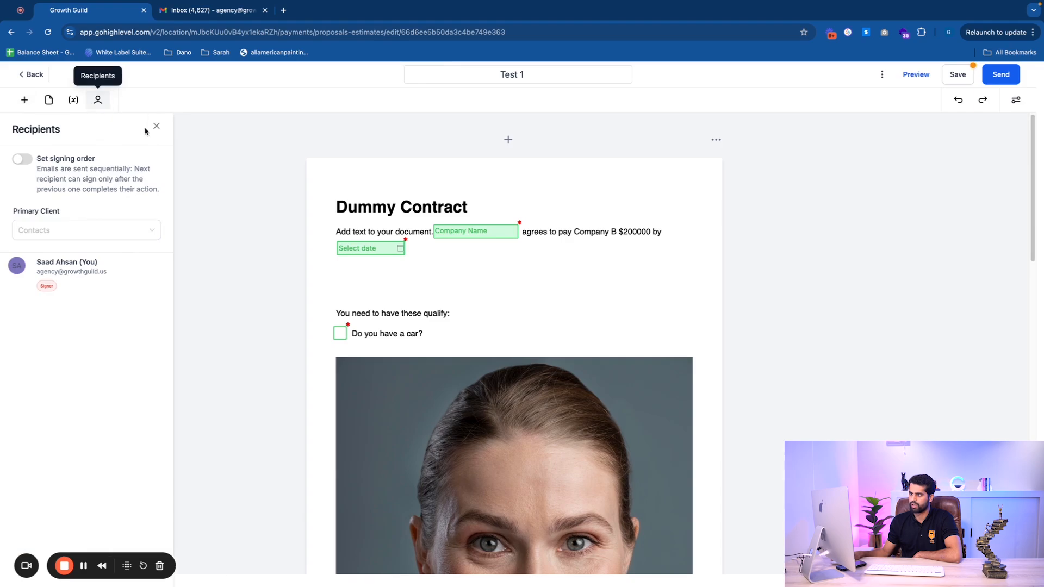
click(87, 230)
click(84, 325)
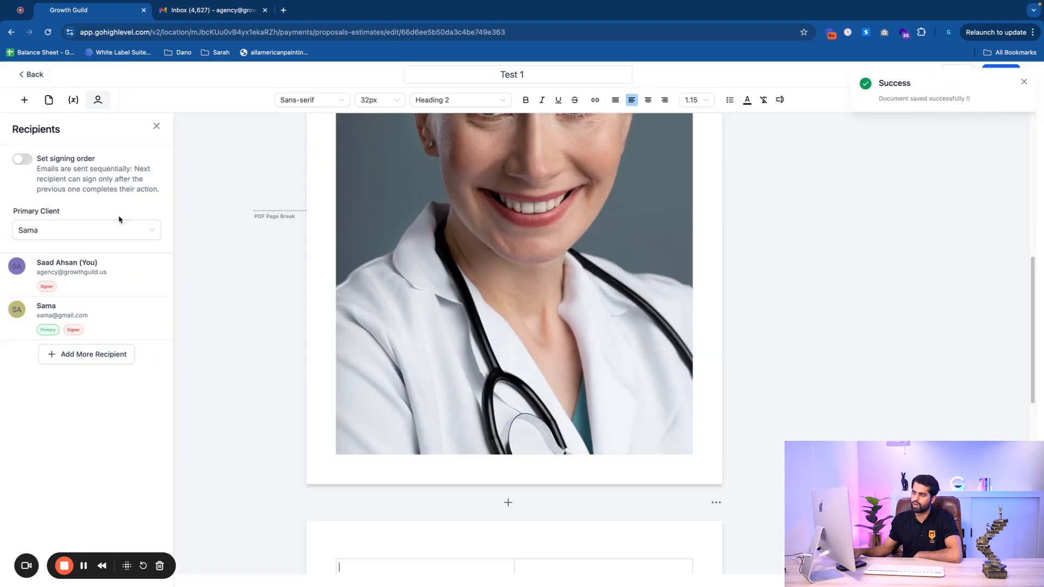
Step: Check which recipient is assigned to the Company Name field, the closing signature fields and the "Enter value" field
scroll(446, 370, up, 10)
click(467, 231)
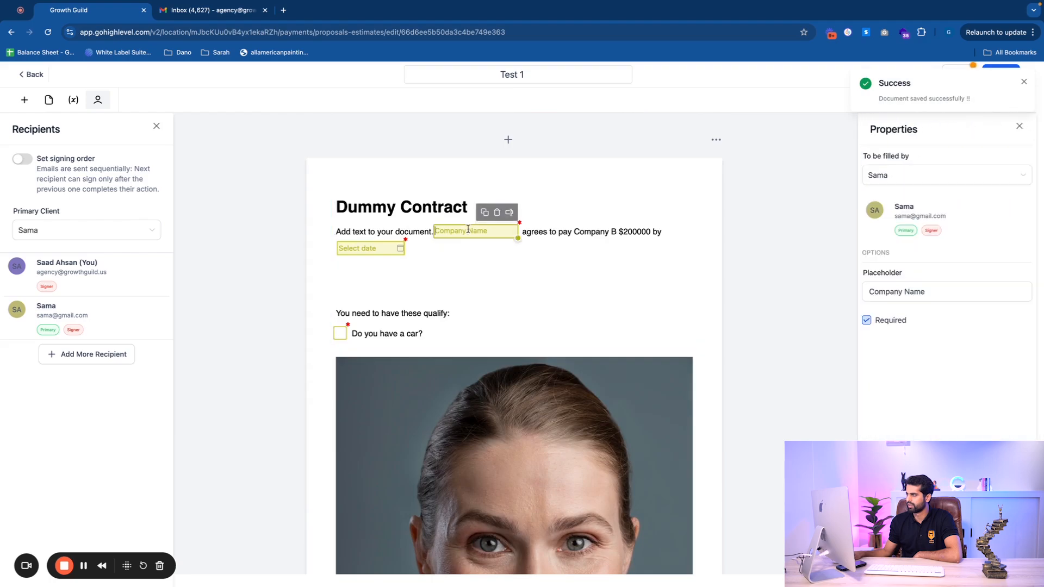
scroll(503, 333, down, 15)
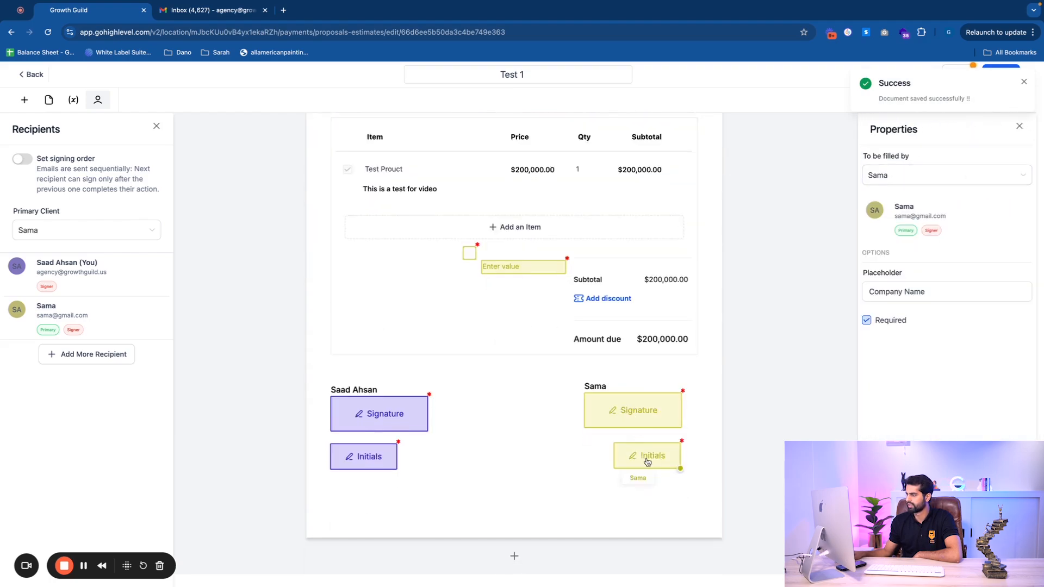
click(514, 266)
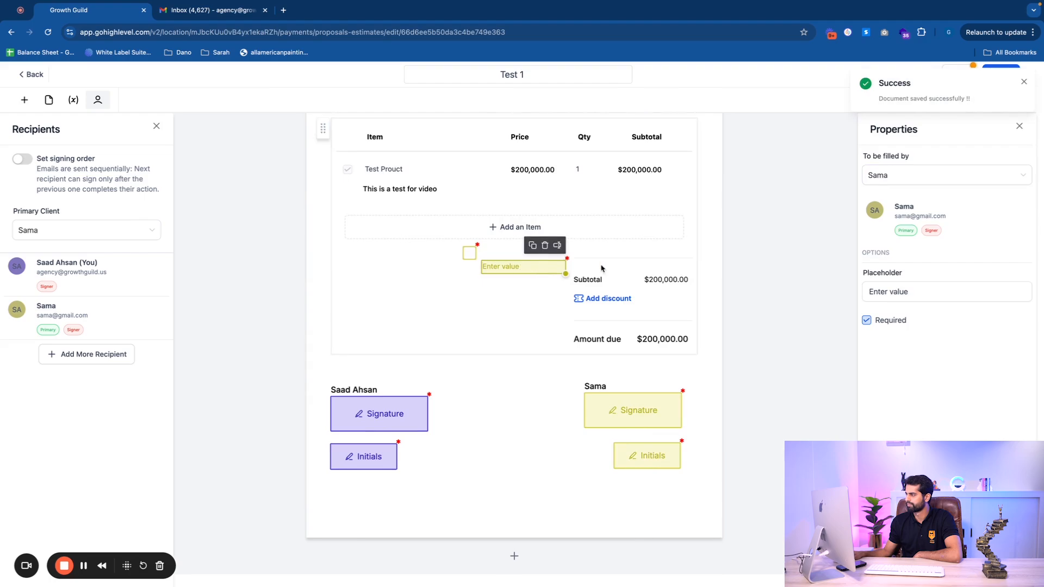
Step: Delete the "Enter value" text field and the stray checkbox below the product list
click(544, 246)
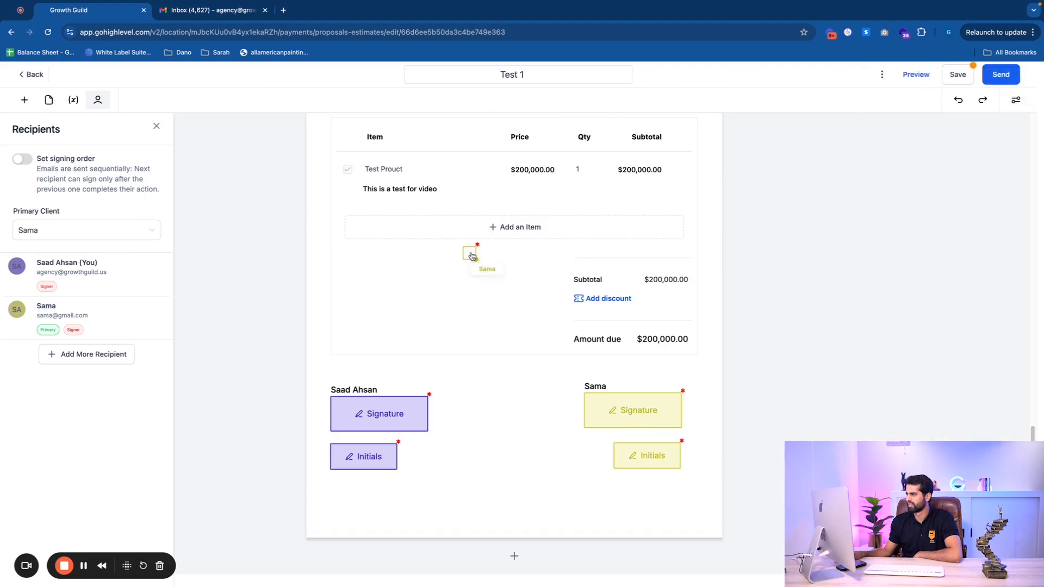
click(470, 252)
click(462, 234)
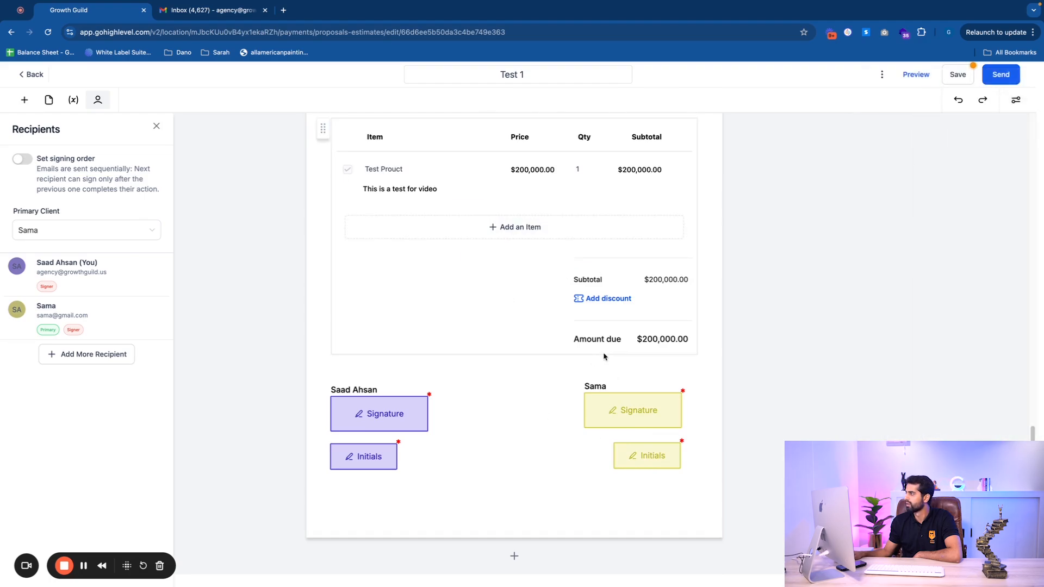
Step: Change the primary client to a different existing contact and add the former client as an additional recipient
scroll(604, 356, up, 15)
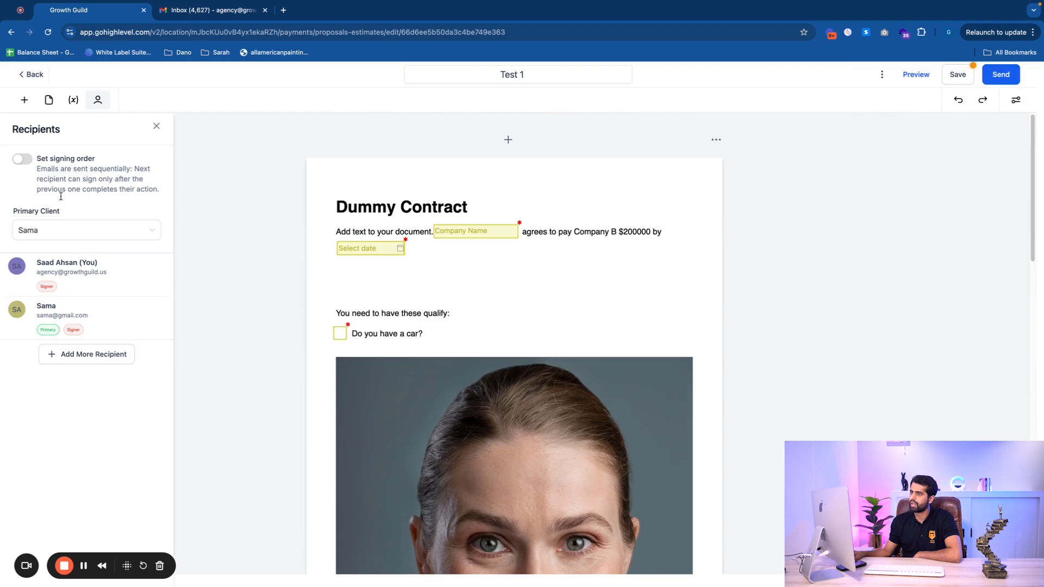
click(83, 230)
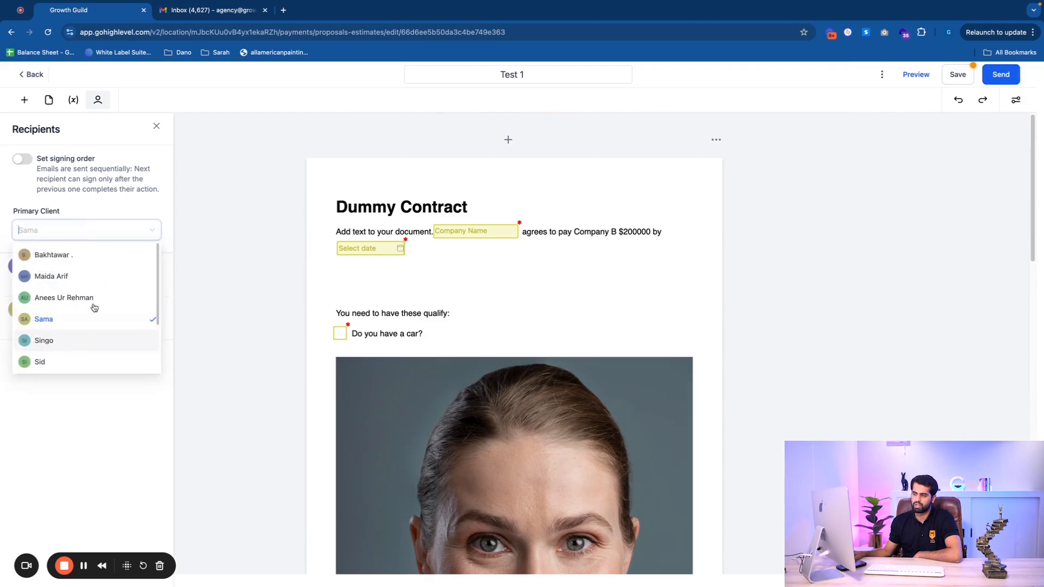
click(85, 341)
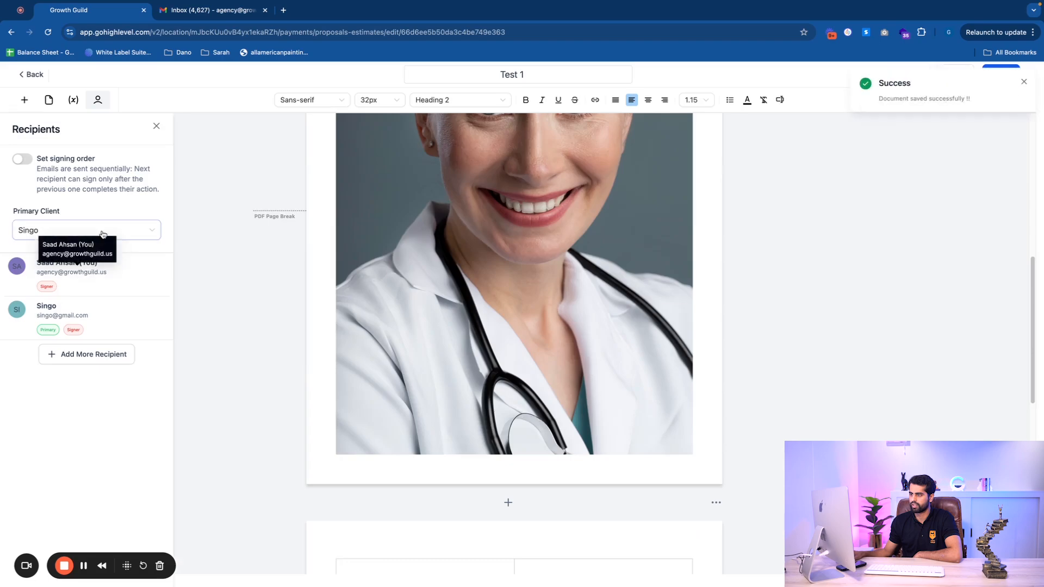
click(104, 354)
click(210, 306)
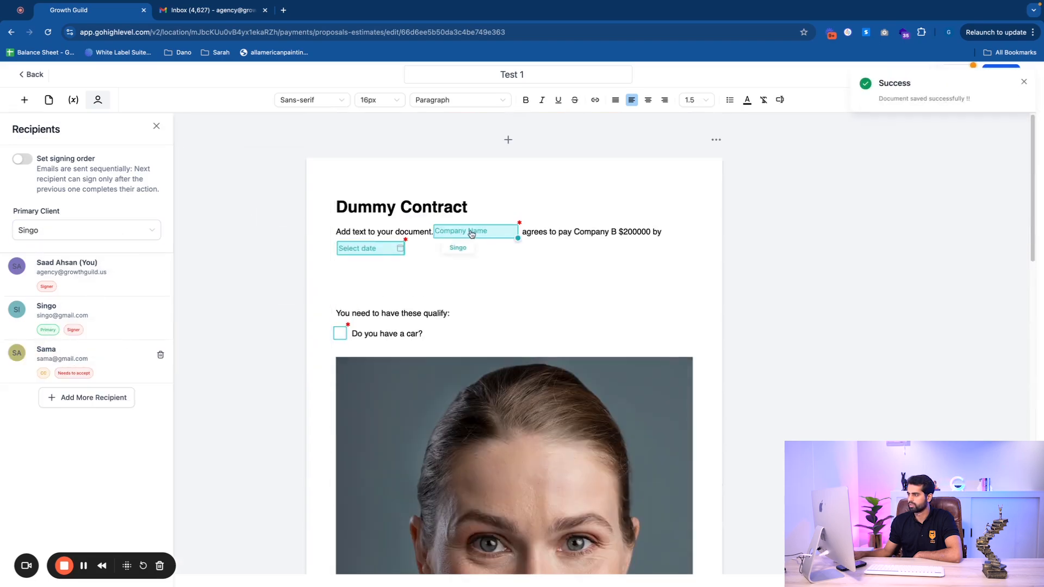
Step: Reassign the Company Name field to the additional non-primary recipient
click(468, 232)
click(916, 186)
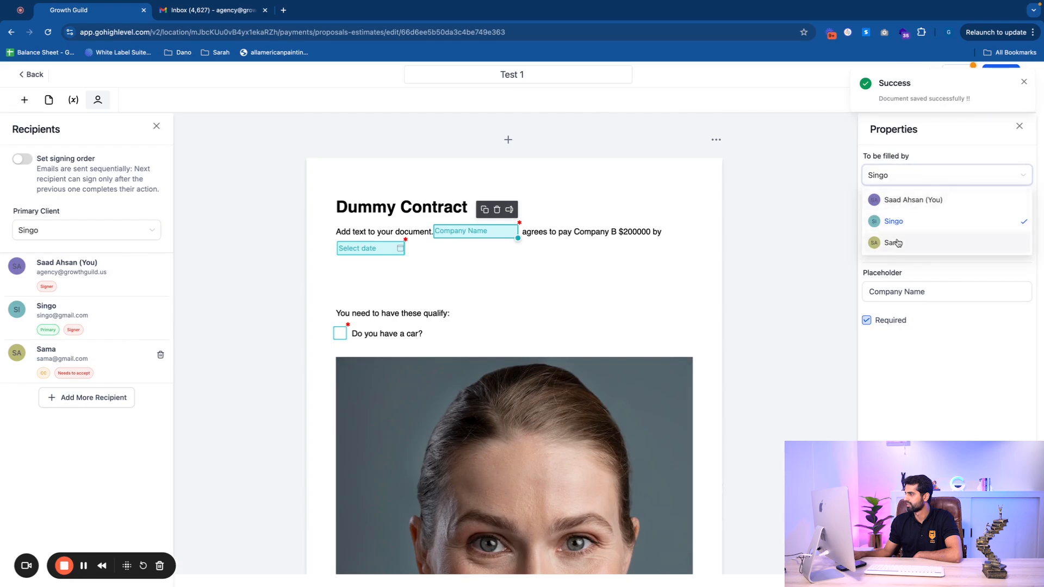
click(892, 240)
Step: Check which recipients can be assigned to the Select date field, leaving its assignment as it is
click(402, 248)
click(946, 175)
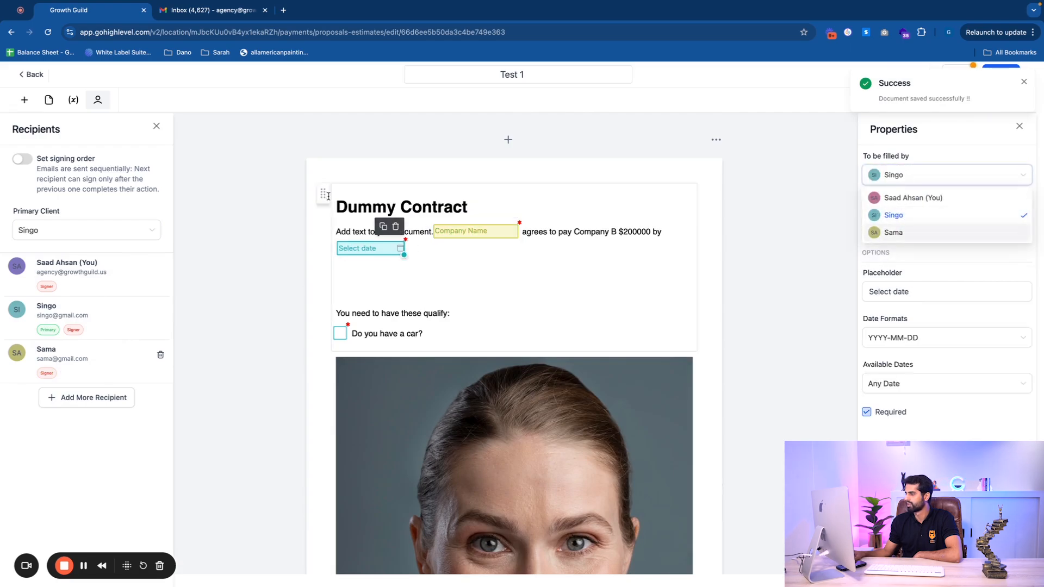
click(626, 139)
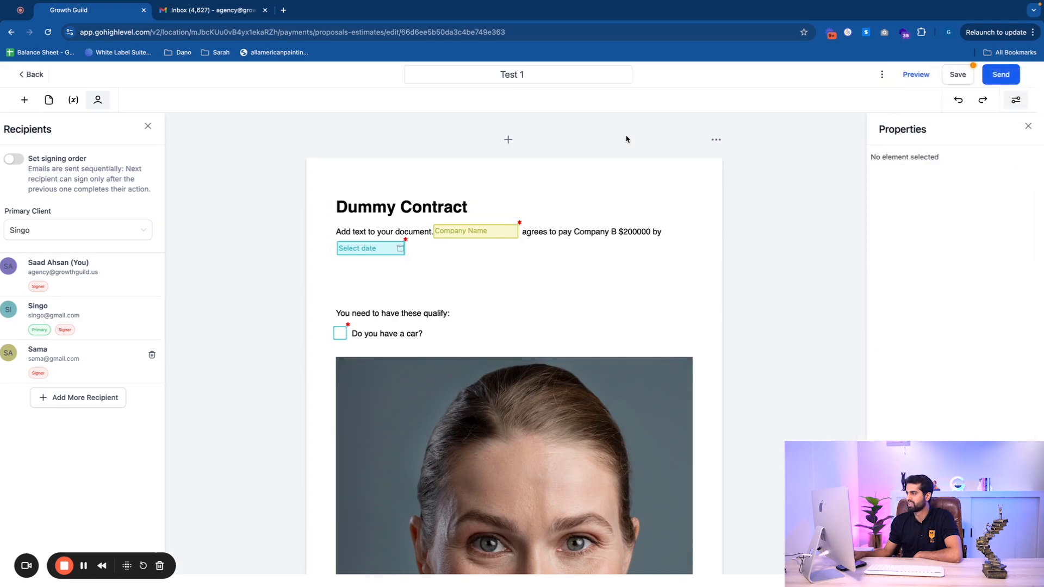
Step: Reassign the primary client's Signature and Initials fields at the end of the document to the additional recipient
scroll(626, 139, down, 15)
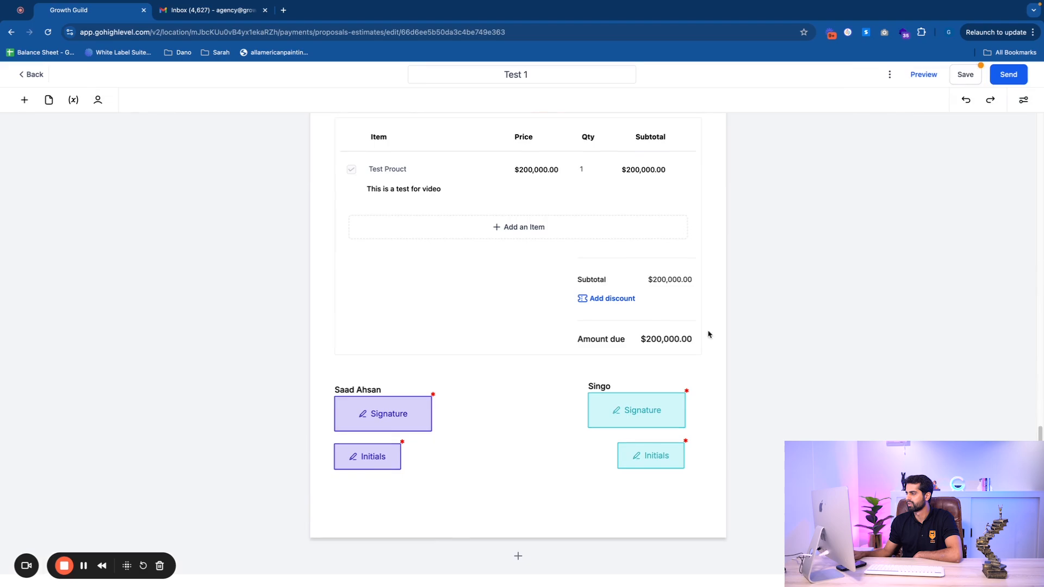
click(641, 409)
click(957, 174)
click(901, 243)
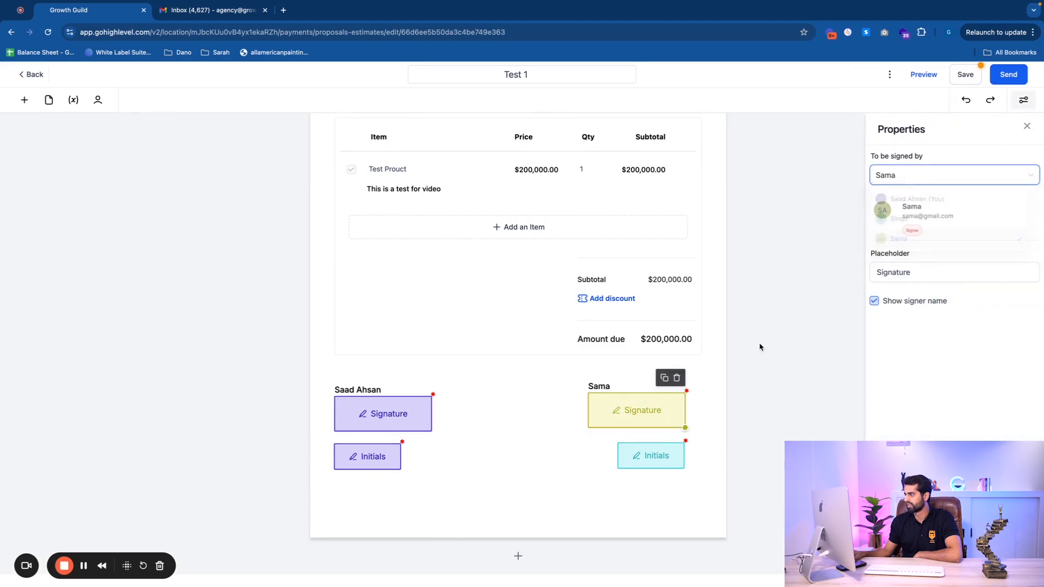
click(656, 457)
click(979, 179)
click(925, 245)
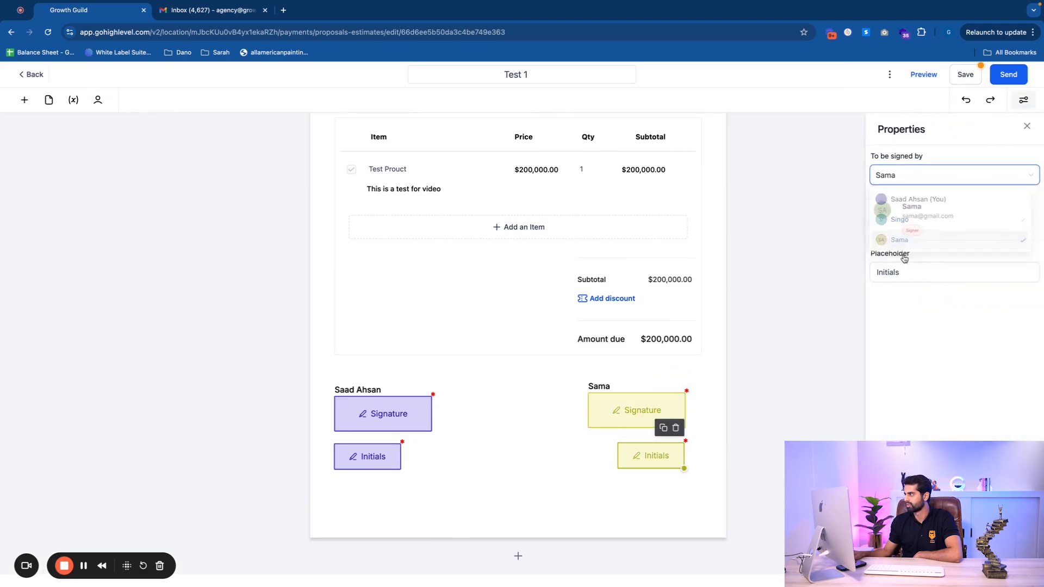
Step: Check which recipient is assigned to the "Do you have a car?" checkbox
scroll(718, 264, up, 15)
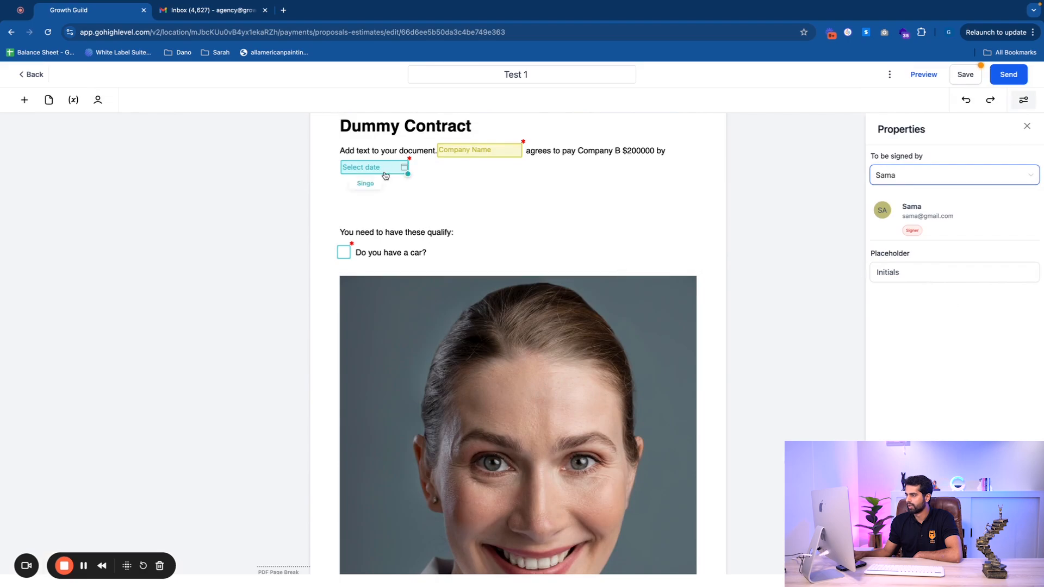
click(342, 254)
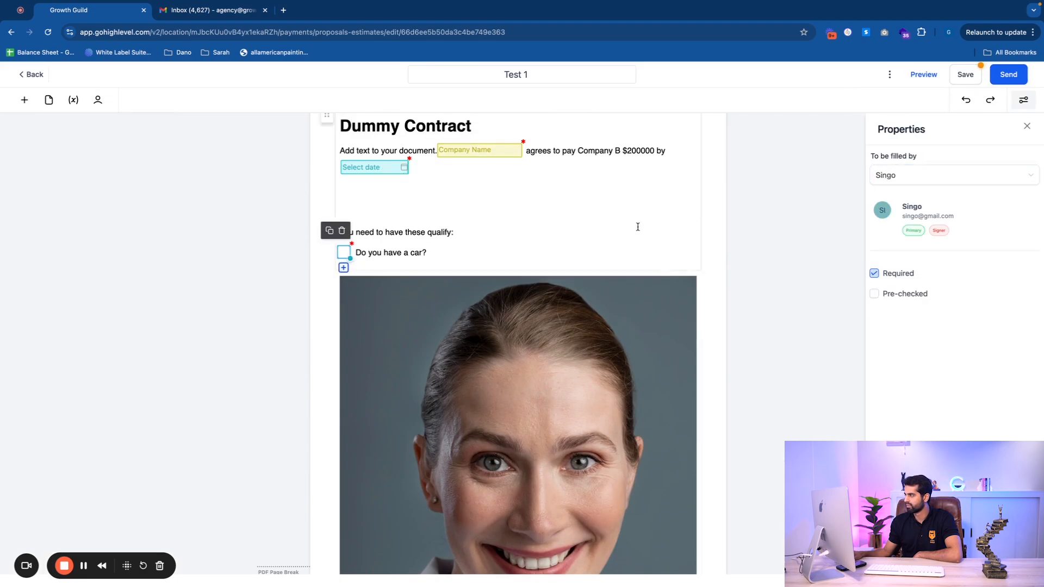
scroll(632, 261, up, 2)
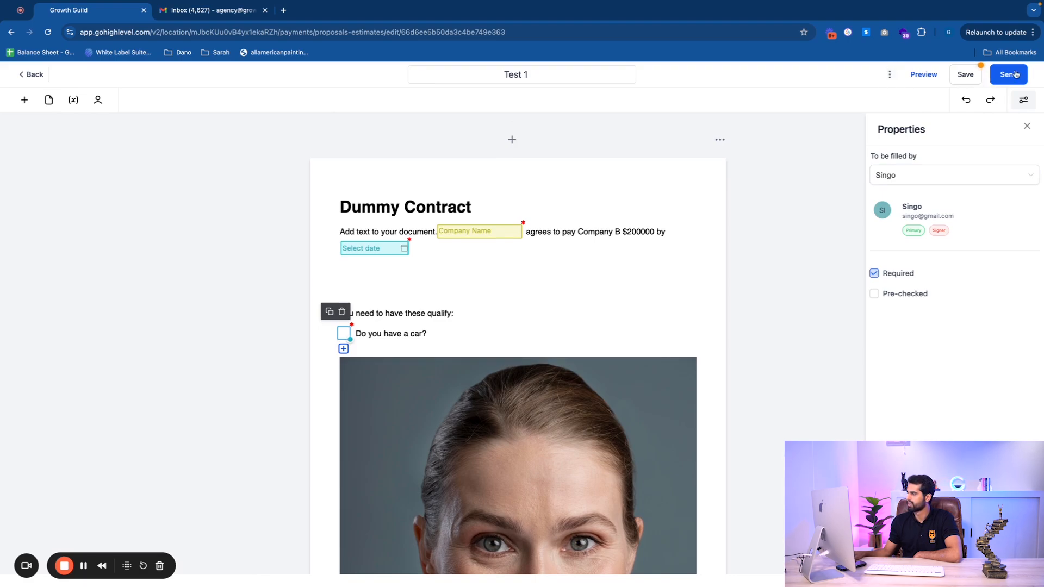
Step: Try to mark the document as completed, dismiss the notifications and look through its required fields
click(889, 75)
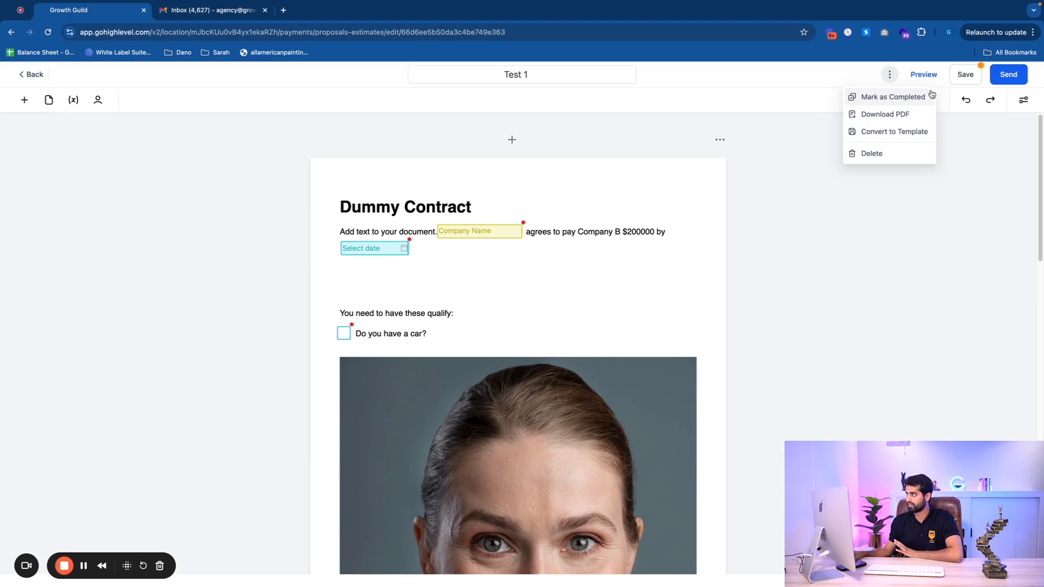
click(886, 99)
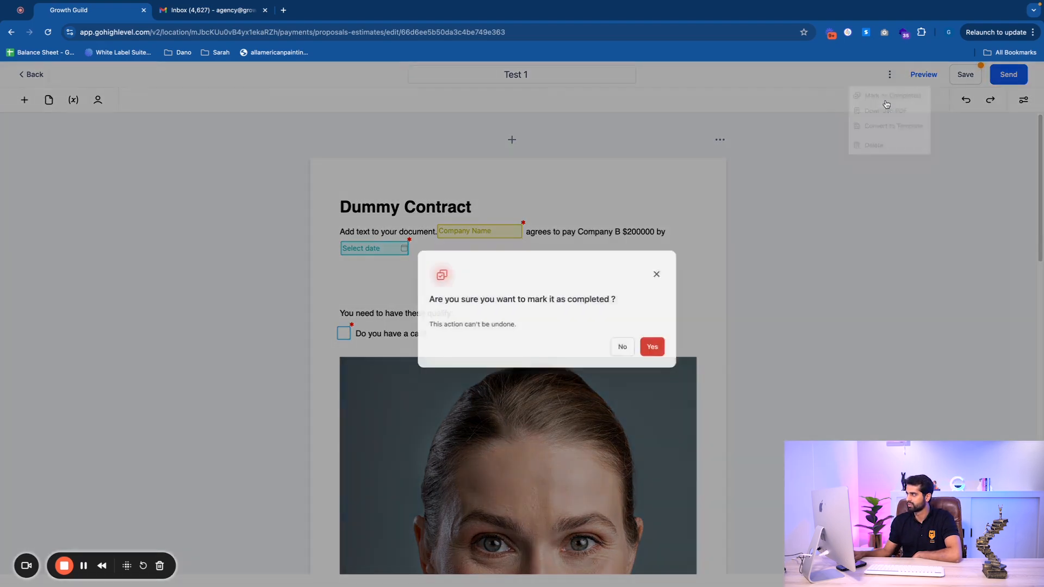
click(634, 365)
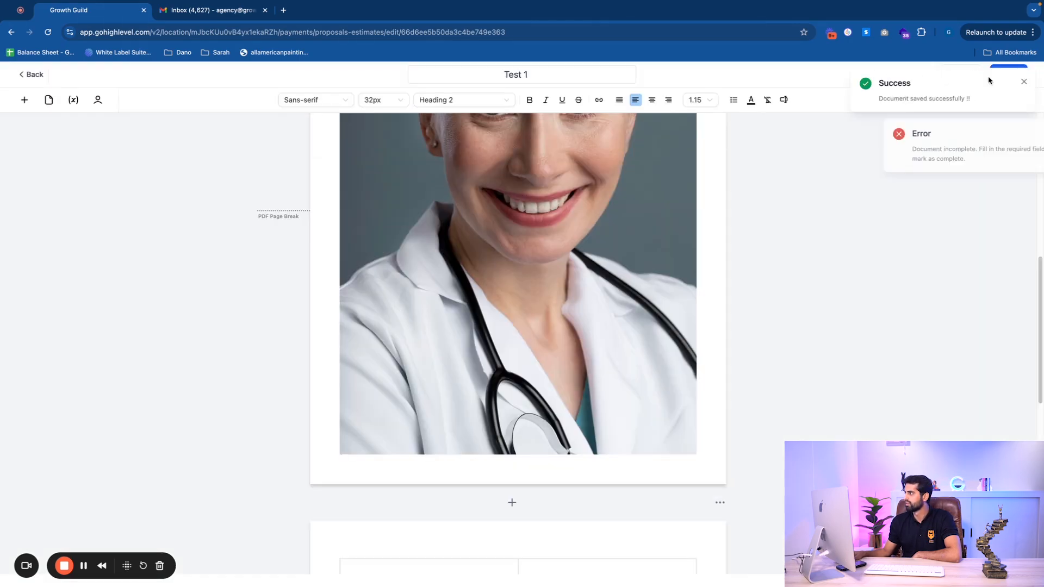
click(1023, 82)
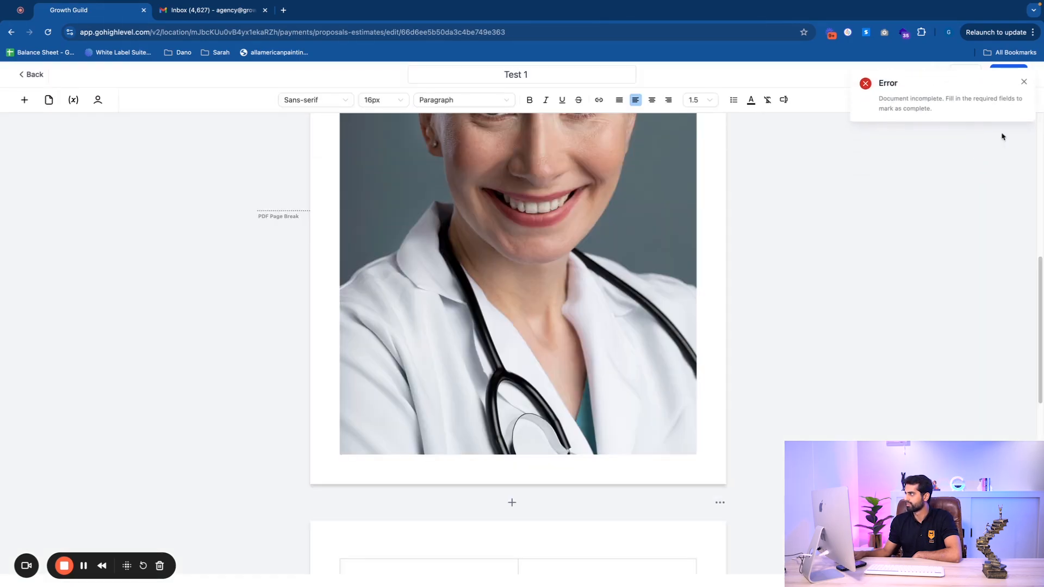
click(1026, 82)
scroll(631, 248, up, 5)
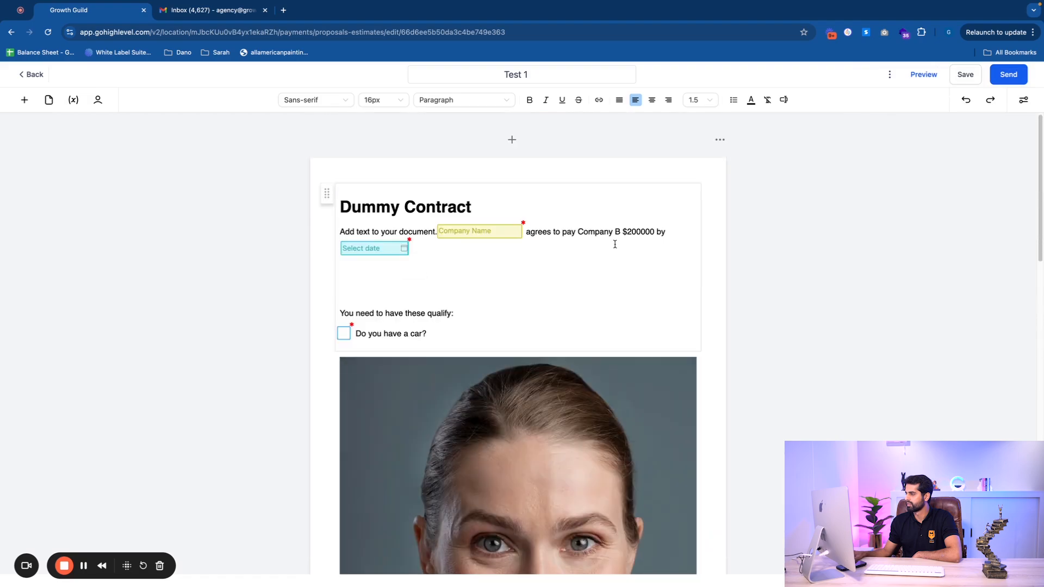
scroll(623, 243, down, 12)
scroll(546, 310, up, 12)
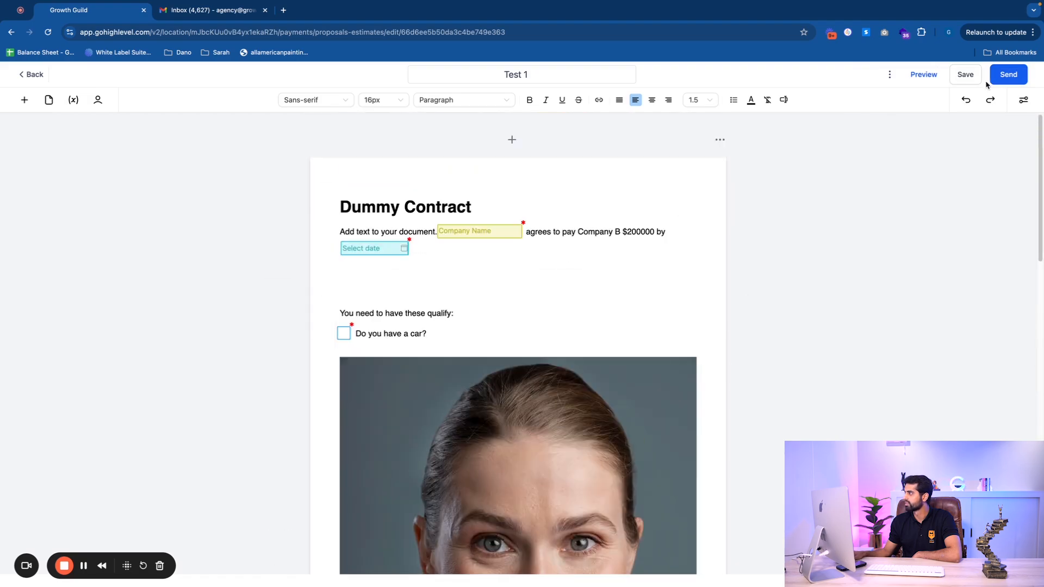
Step: Review the document's additional actions and its sending options, and return to the documents and contracts list without sending
click(889, 77)
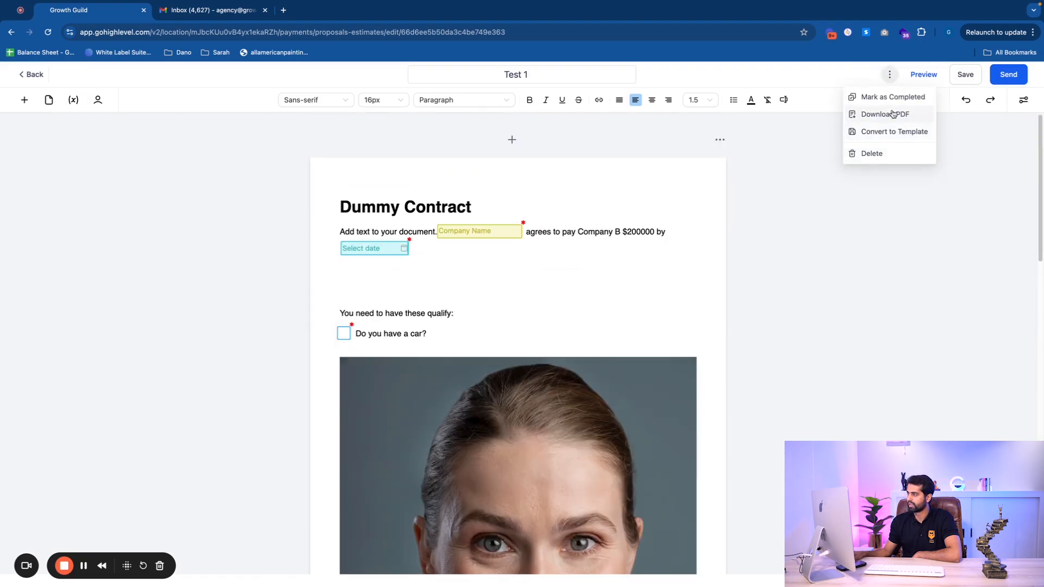
click(993, 75)
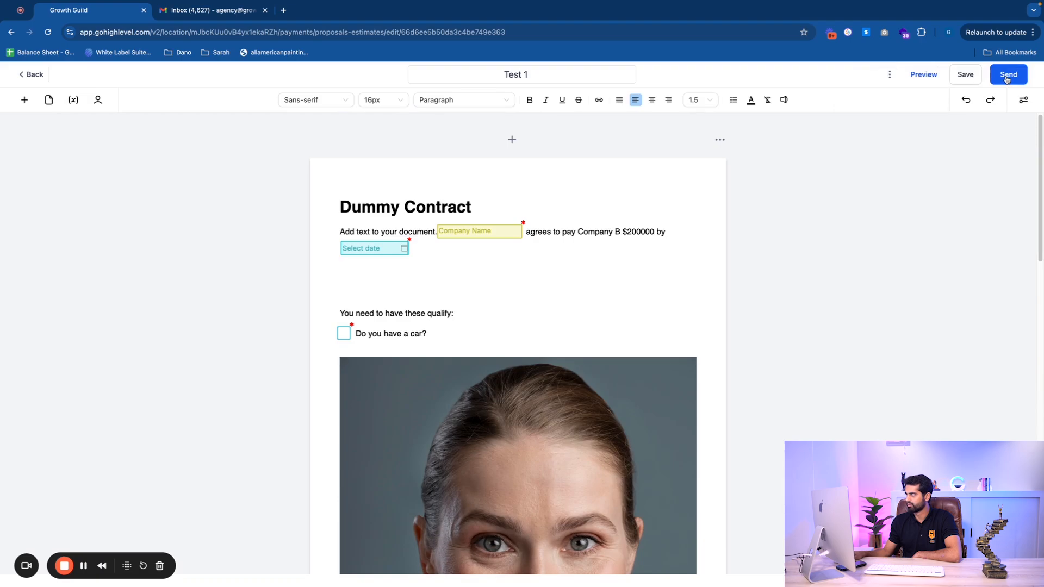
click(1007, 79)
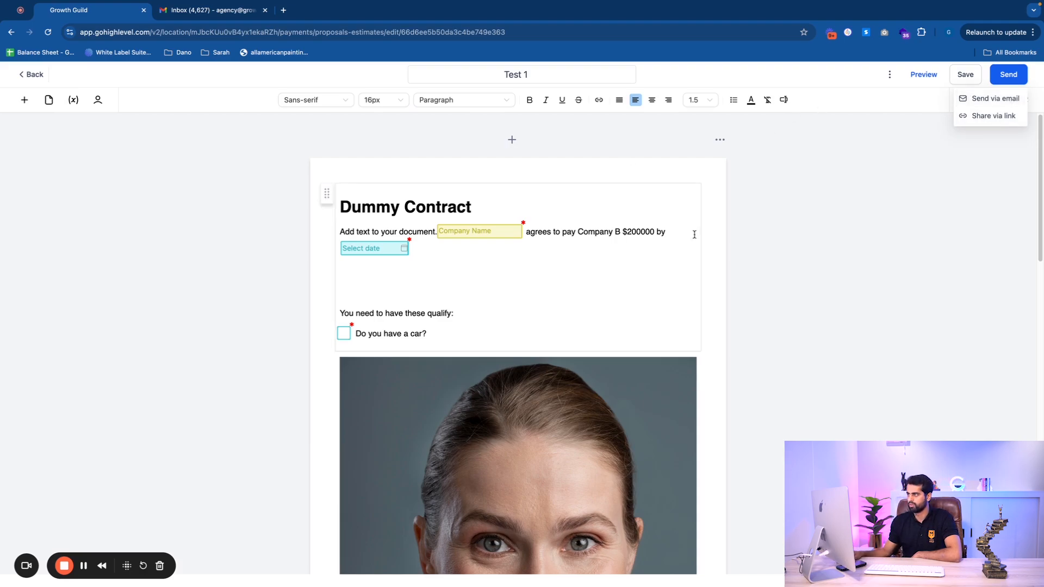
scroll(620, 245, down, 10)
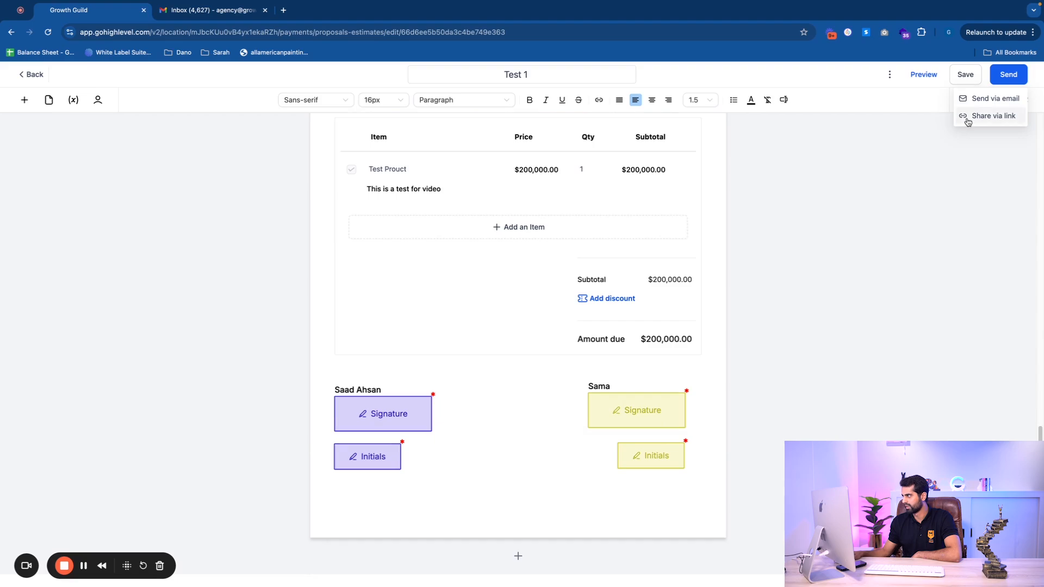
scroll(434, 266, up, 10)
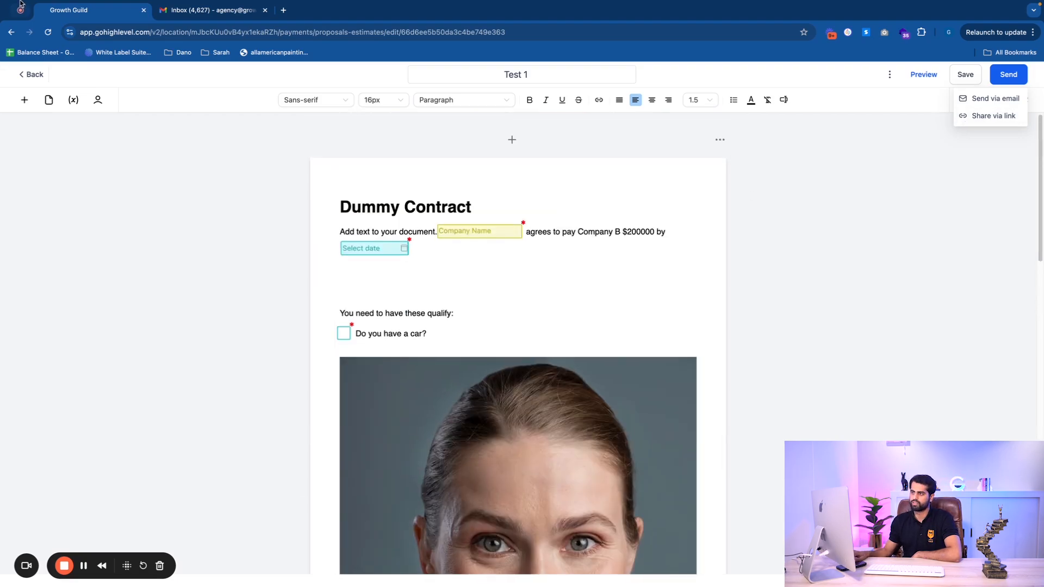
click(27, 74)
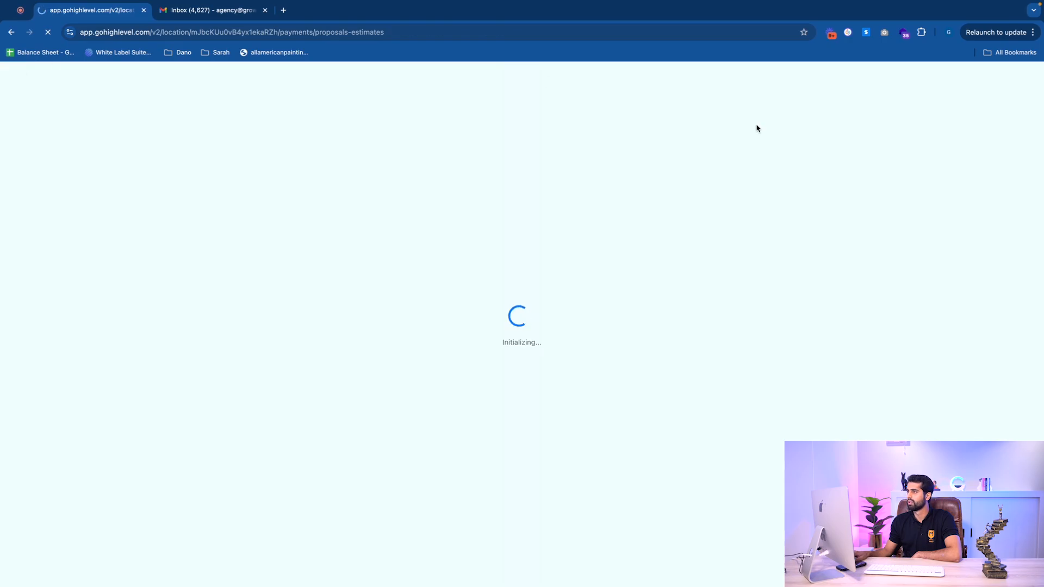